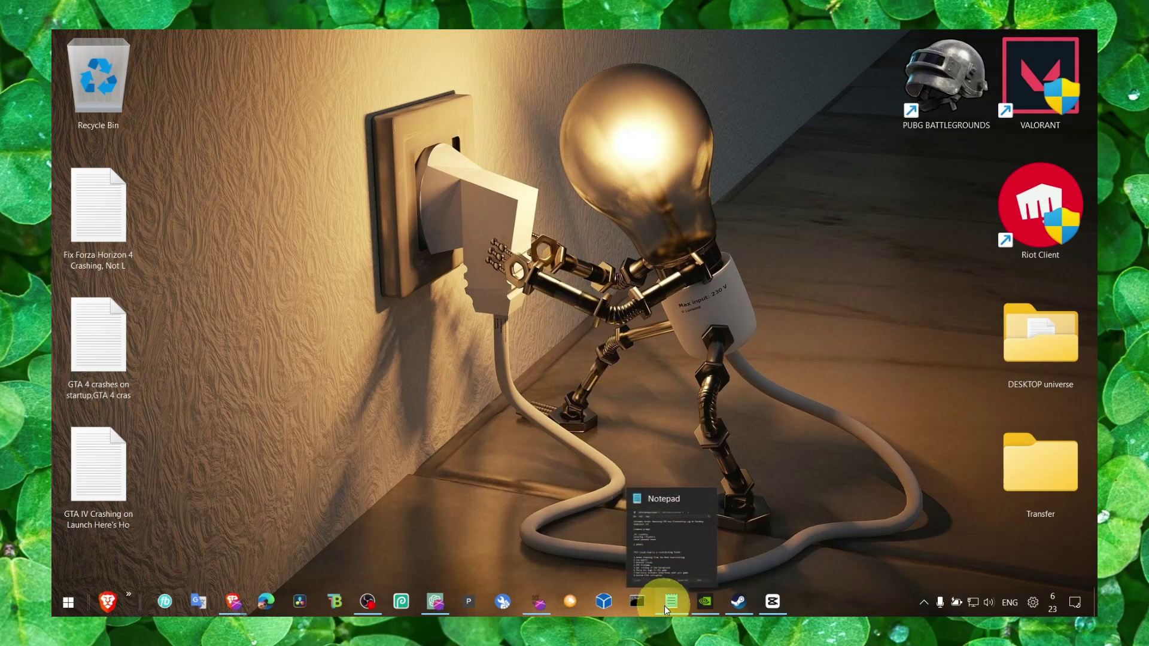
# Open the saved tuning notes, hide them, and bring up the Windows search panel
pyautogui.click(664, 606)
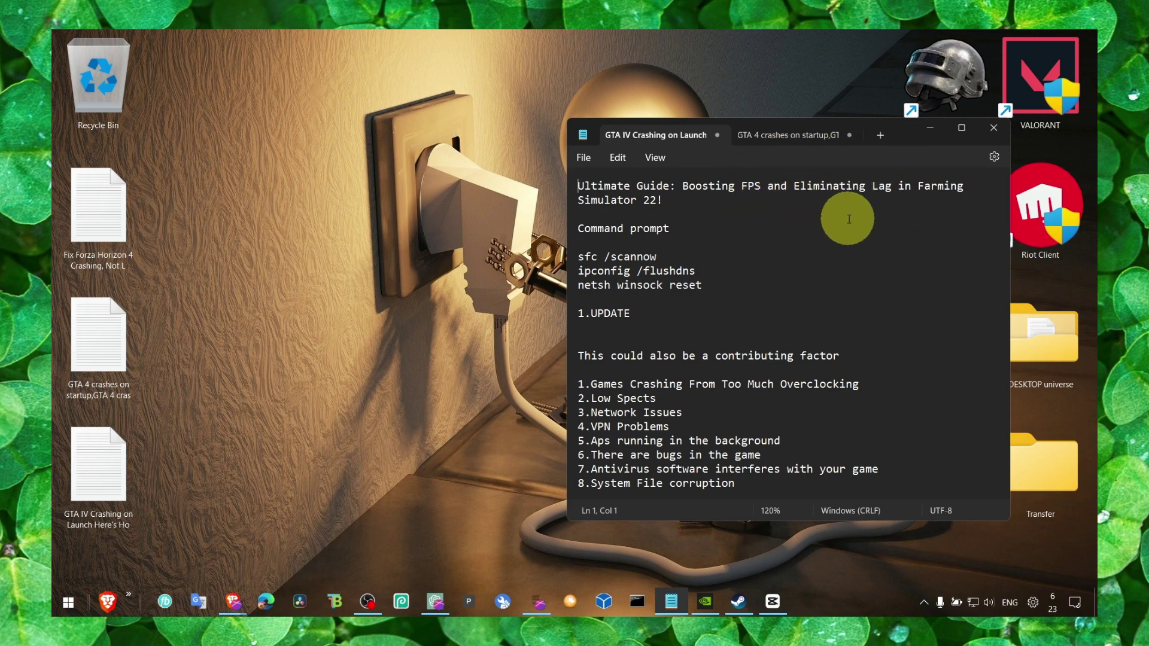
pyautogui.click(930, 128)
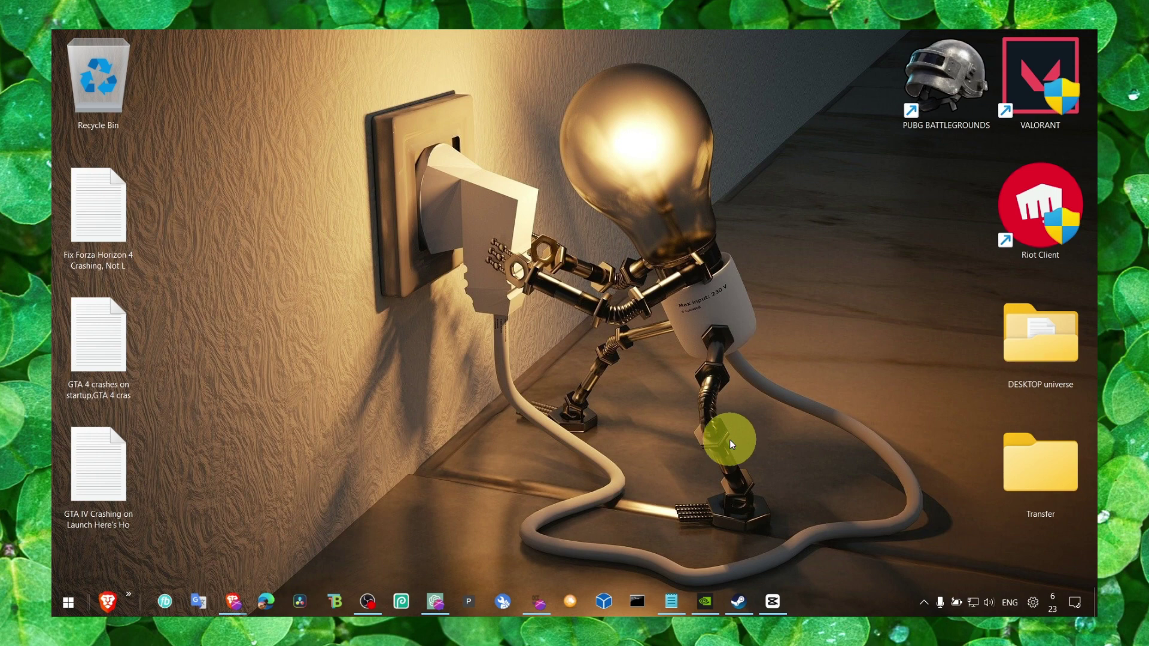
pyautogui.press('super+s')
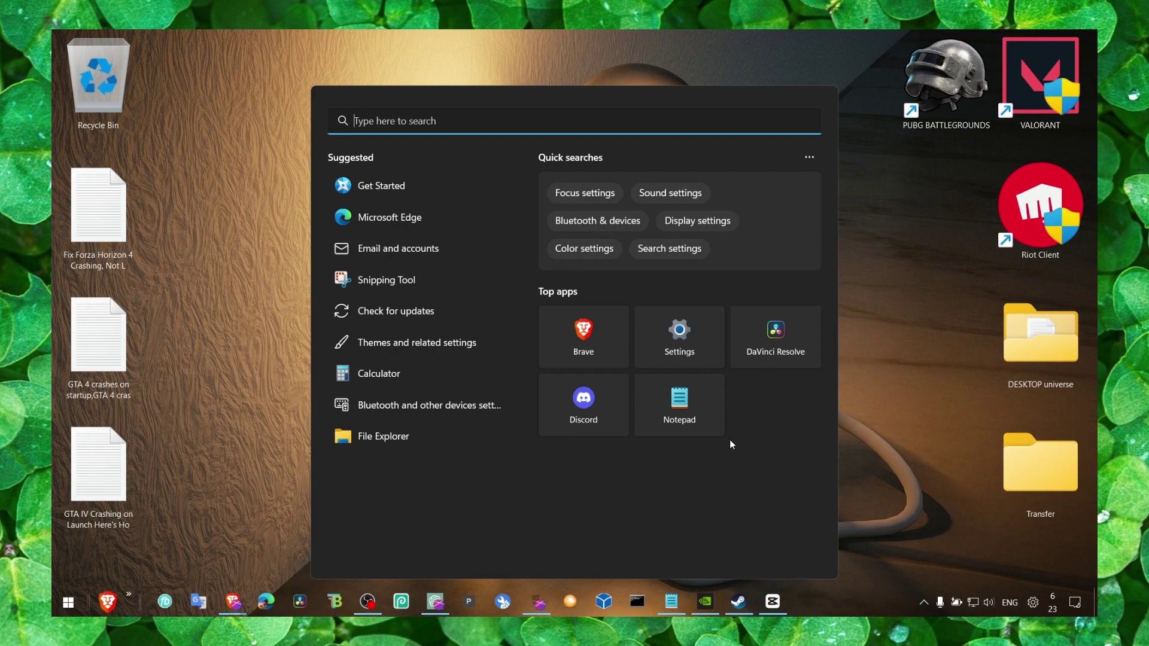
# Open Task Manager from the taskbar and sort the Details list by name
pyautogui.rightClick(833, 600)
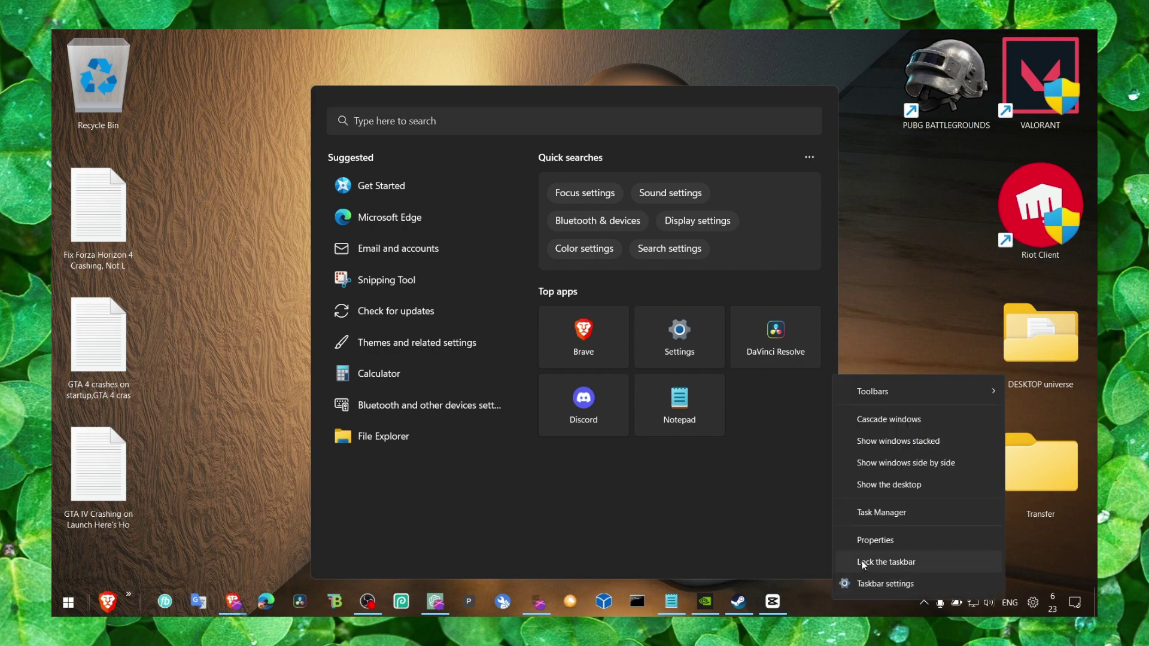
pyautogui.click(878, 513)
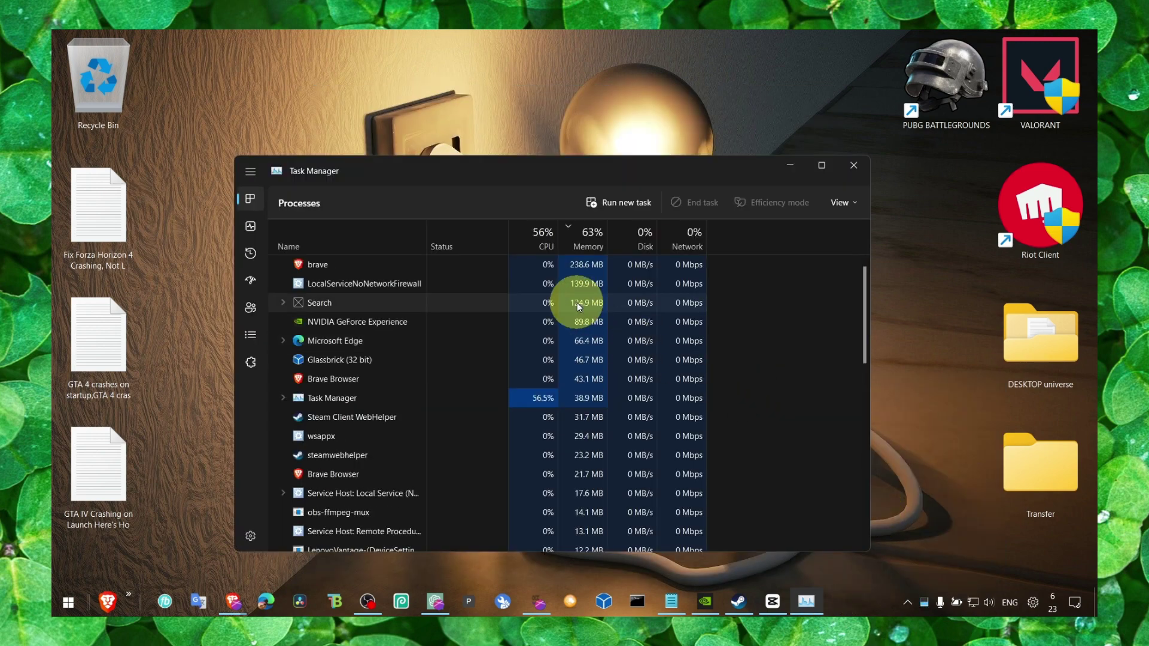
pyautogui.click(251, 336)
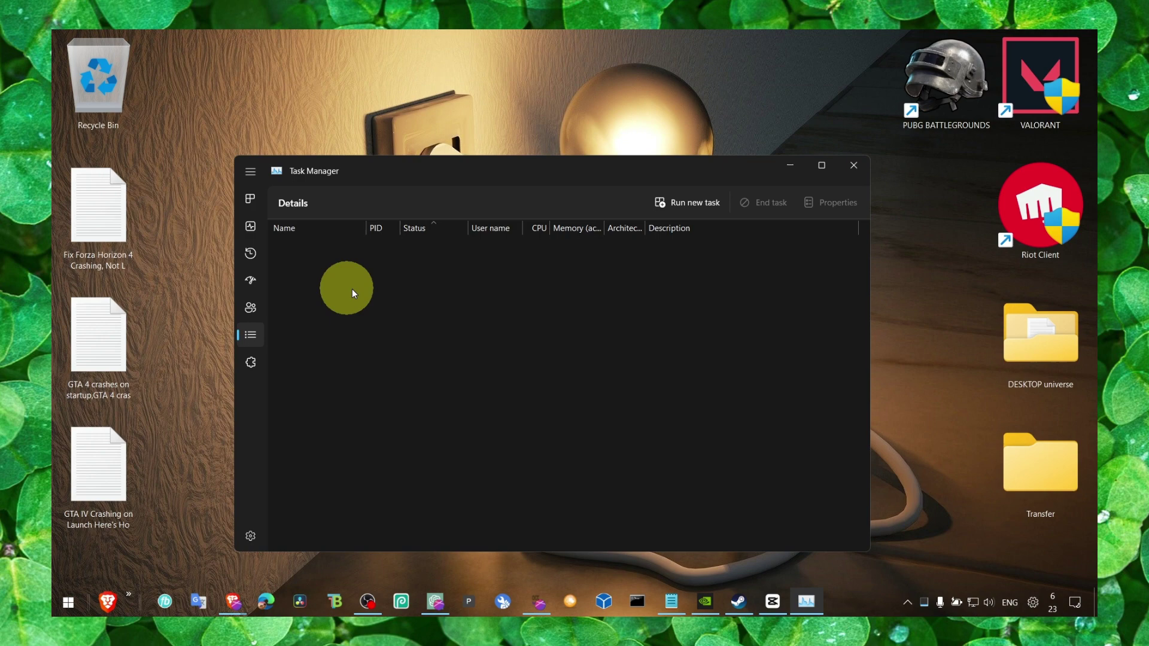
pyautogui.click(313, 232)
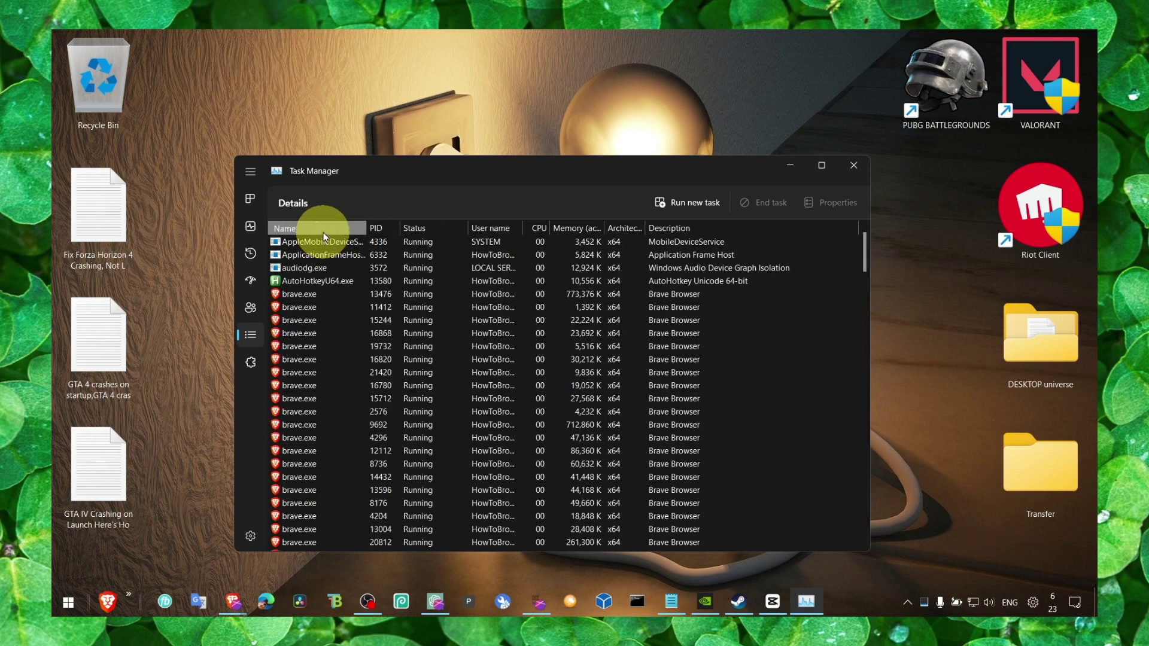
pyautogui.click(323, 232)
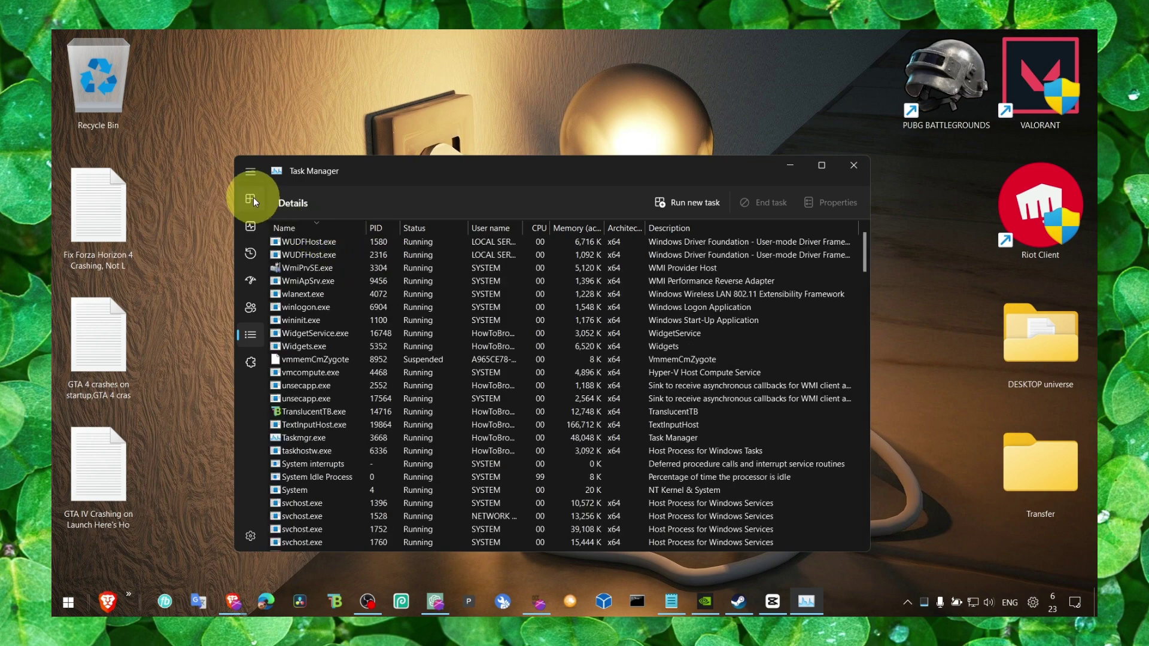
pyautogui.click(253, 200)
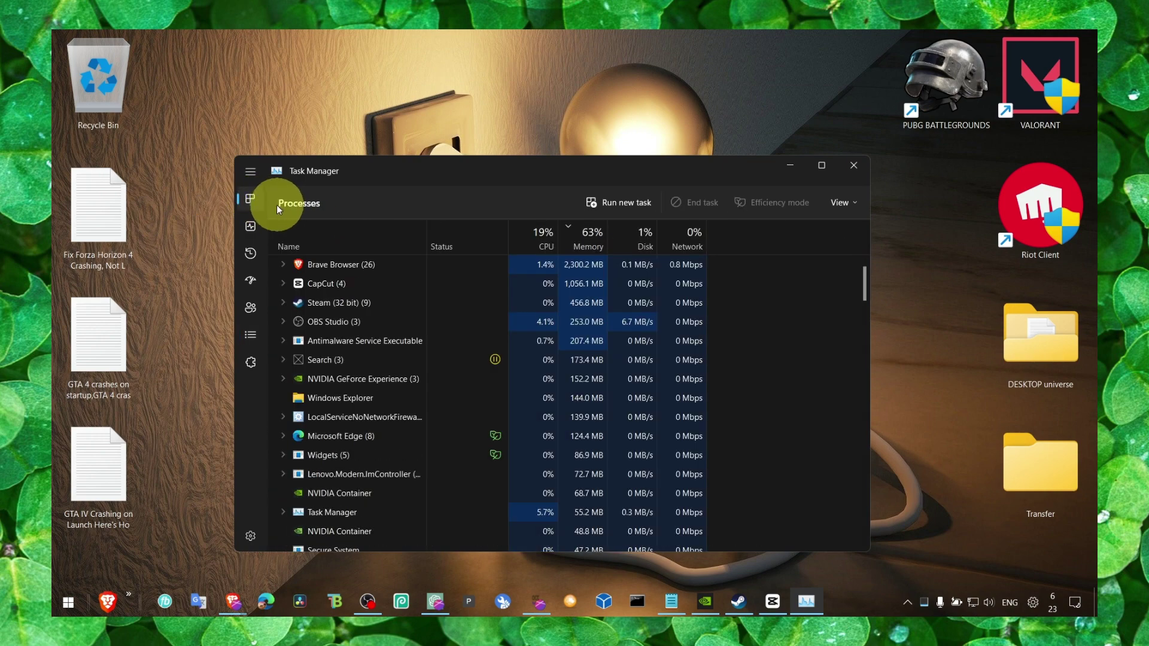
# Expand Brave Browser, go to a child process's details, view brave.exe priority options, then close Task Manager
pyautogui.rightClick(346, 267)
pyautogui.click(292, 265)
pyautogui.click(285, 264)
pyautogui.rightClick(330, 281)
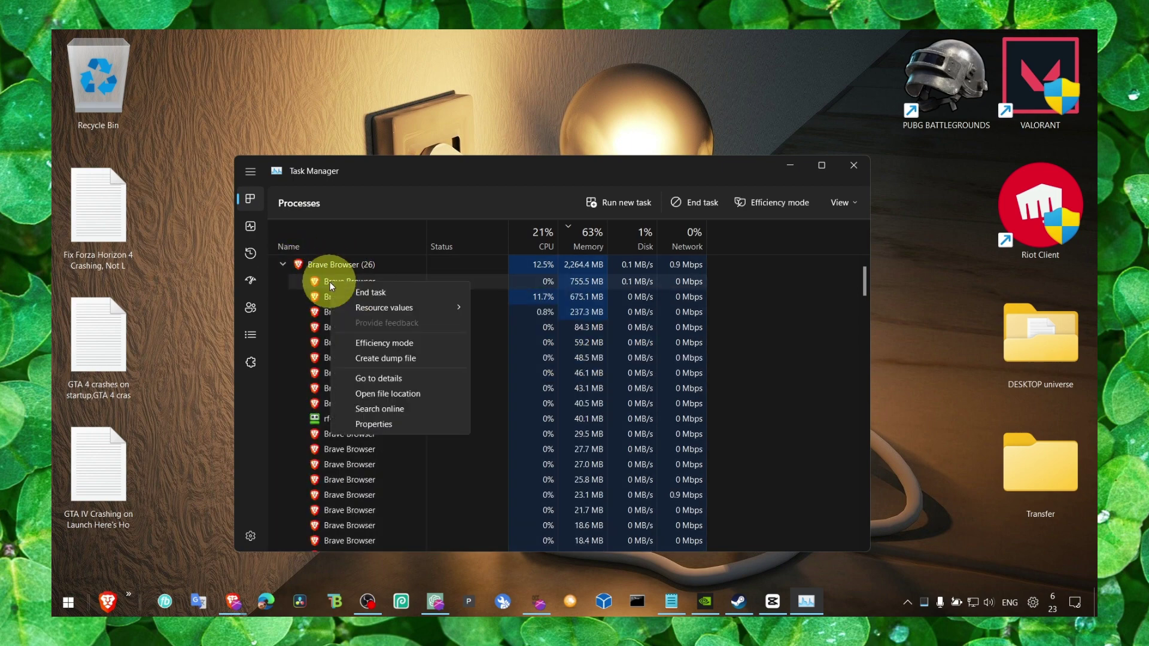
pyautogui.click(386, 374)
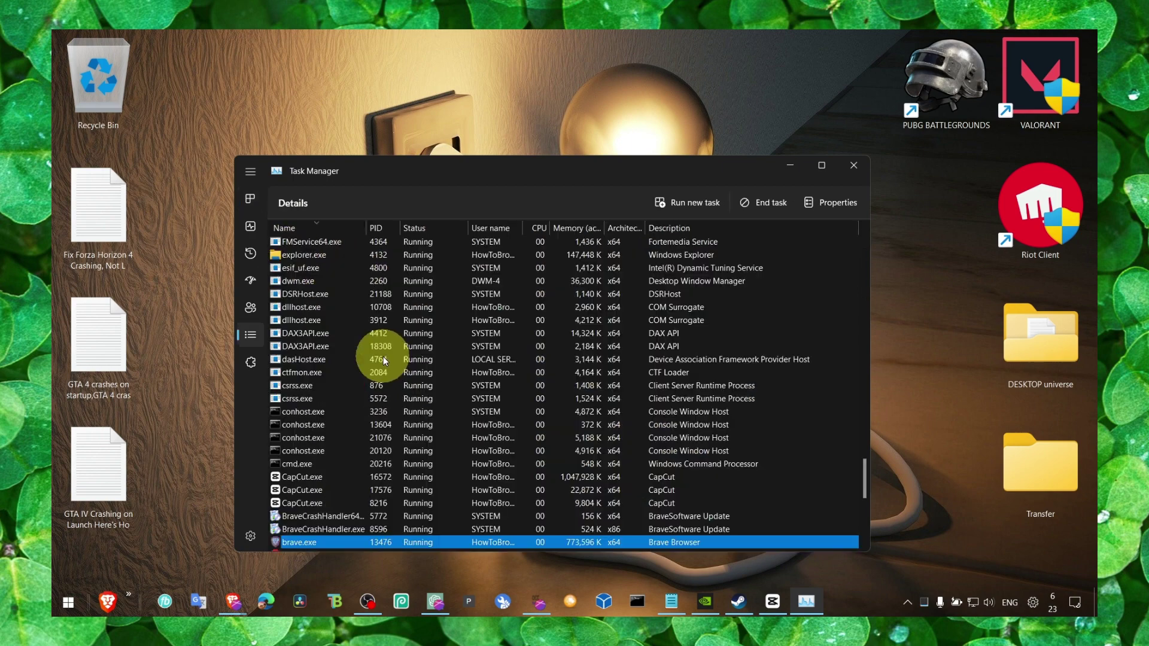
pyautogui.scroll(-1, 324, 497)
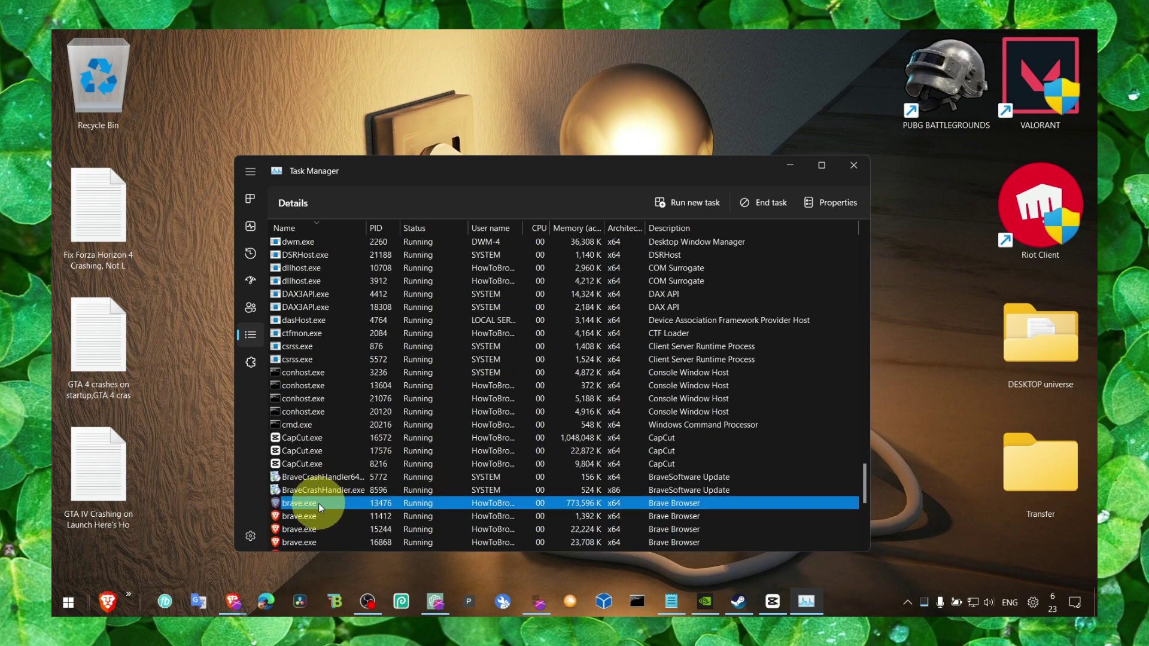
pyautogui.rightClick(318, 504)
pyautogui.moveTo(251, 366)
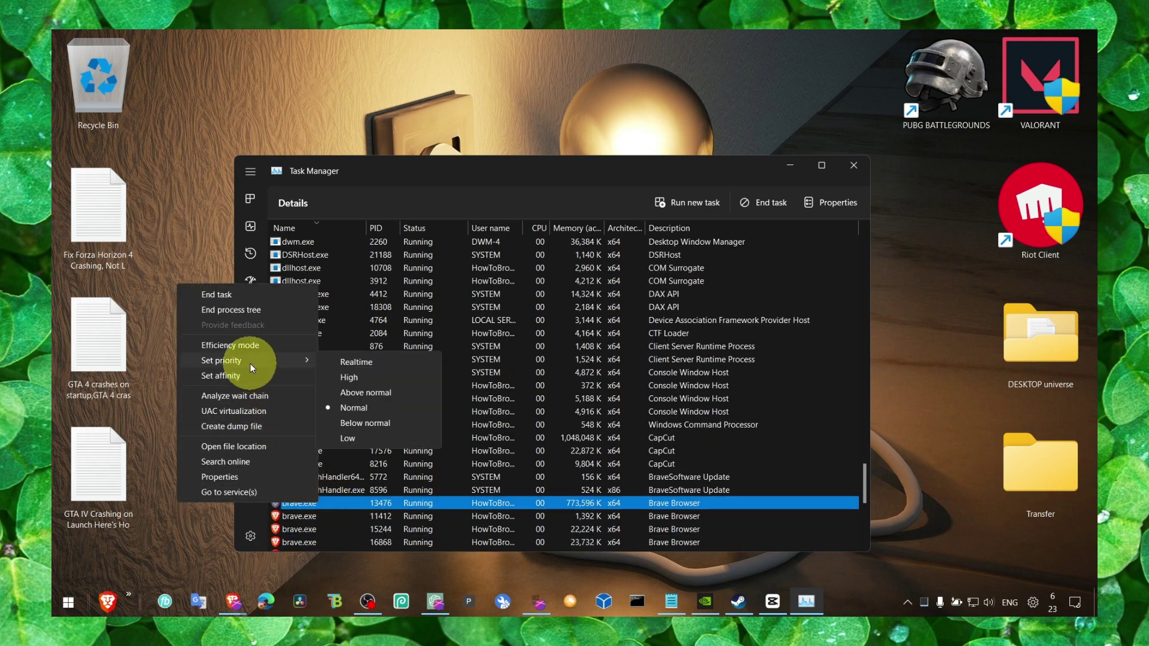
pyautogui.click(845, 166)
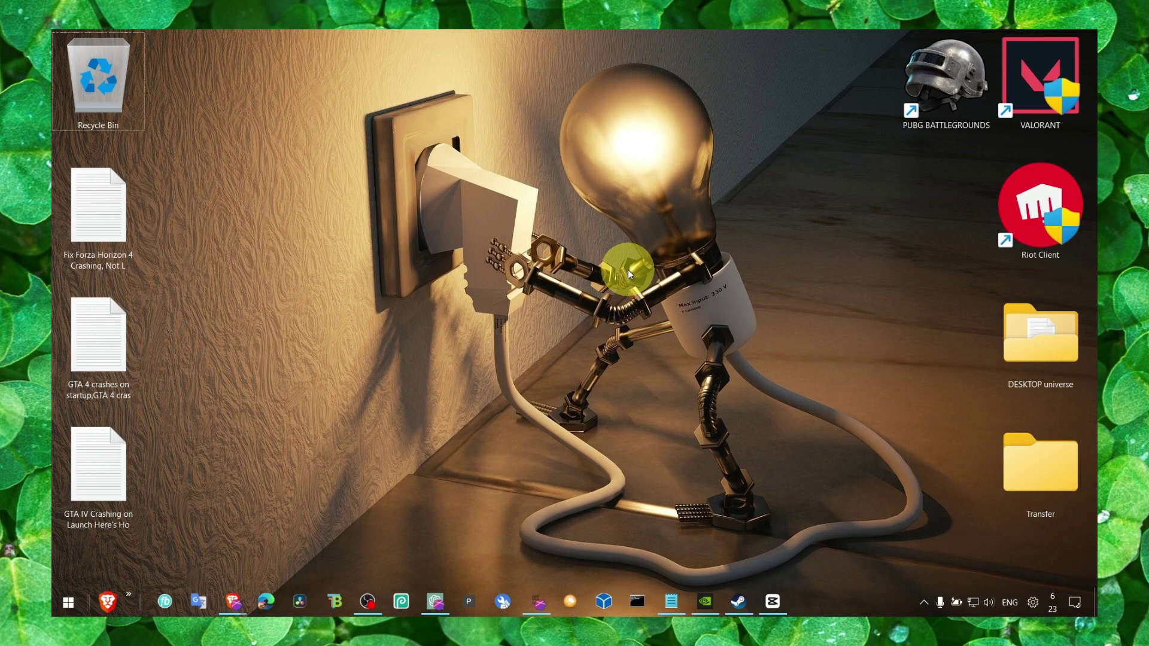
# Set visual effects to Best performance, keeping only thumbnails and smooth screen-font edges
pyautogui.press('super')
pyautogui.write('per')
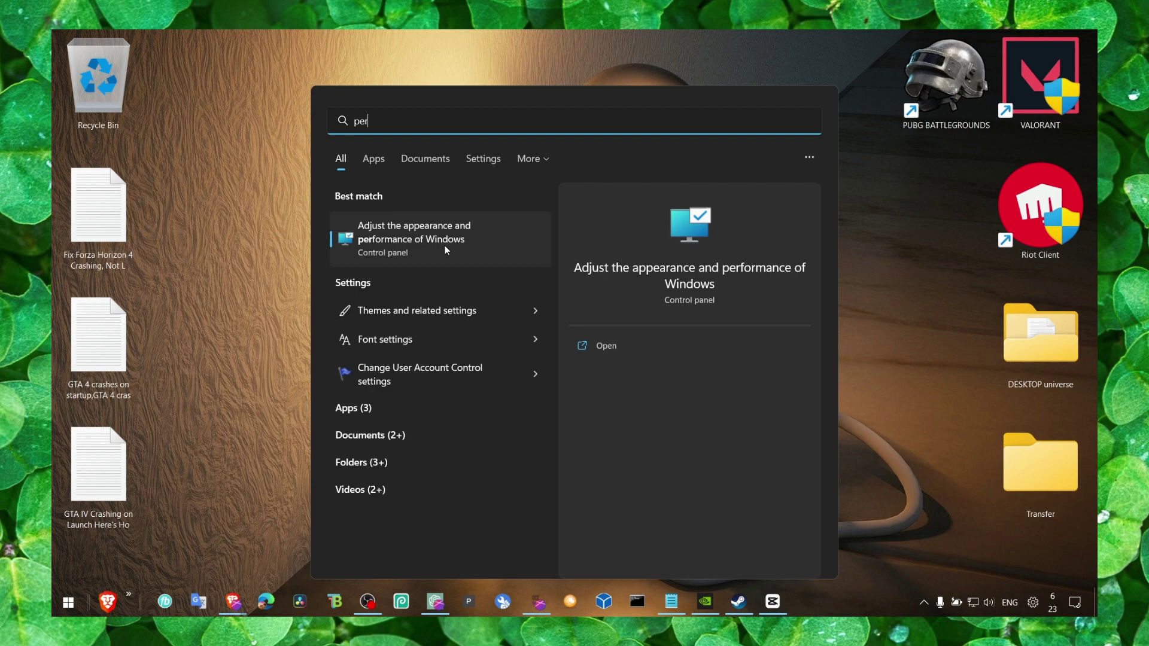
pyautogui.click(393, 235)
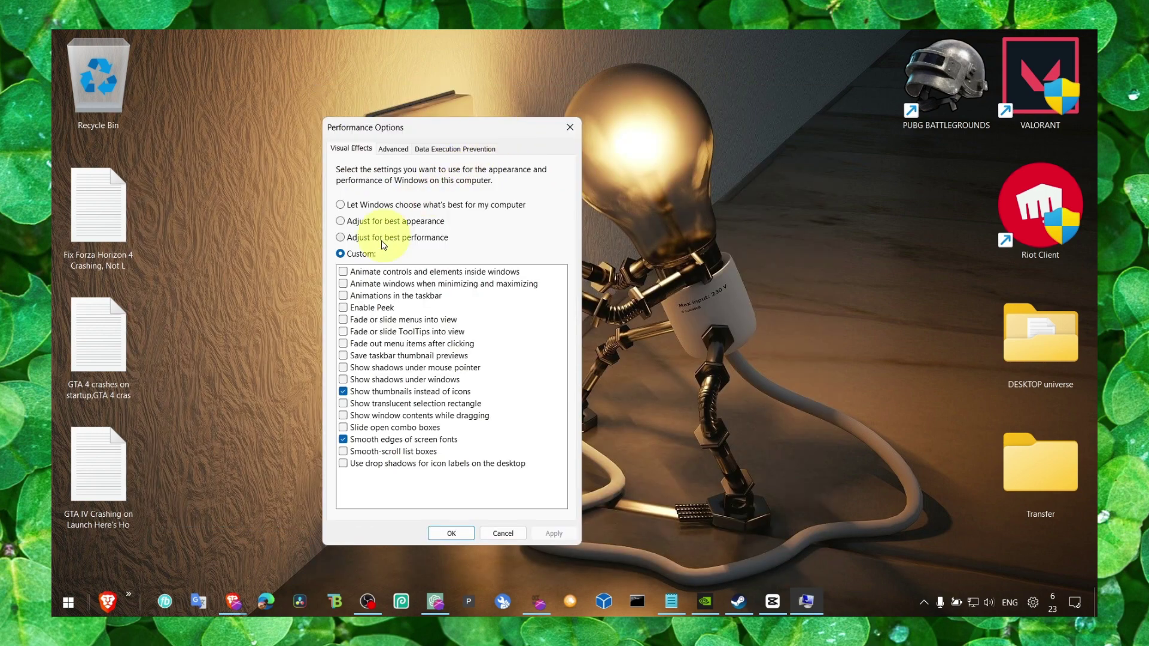
pyautogui.click(377, 238)
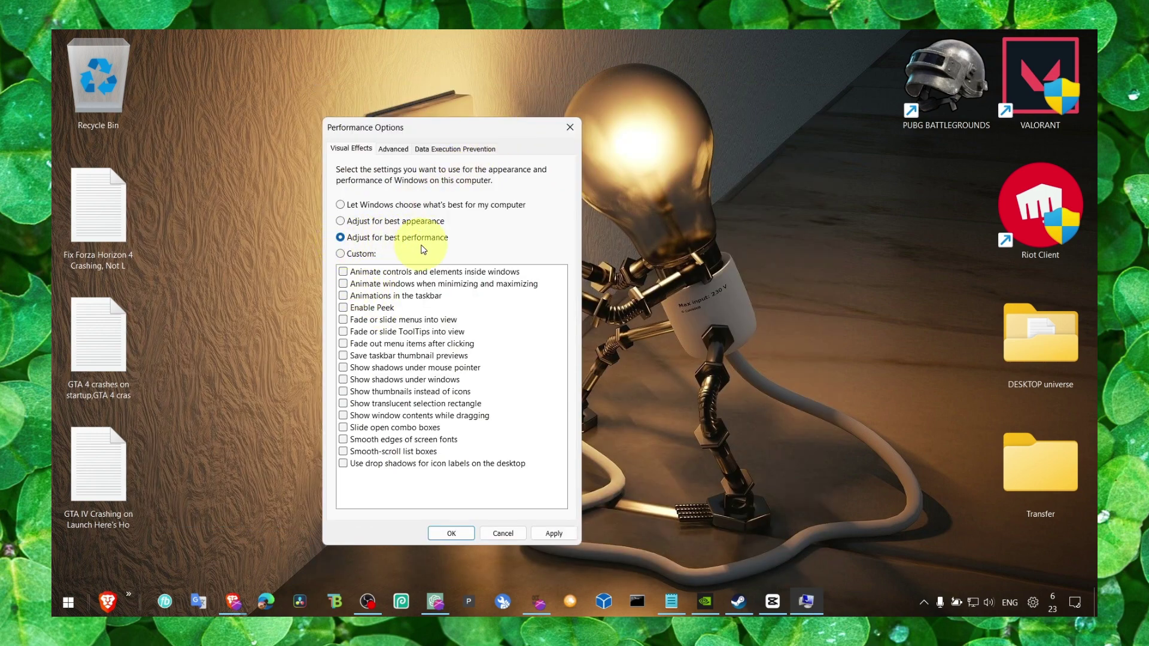
pyautogui.click(339, 253)
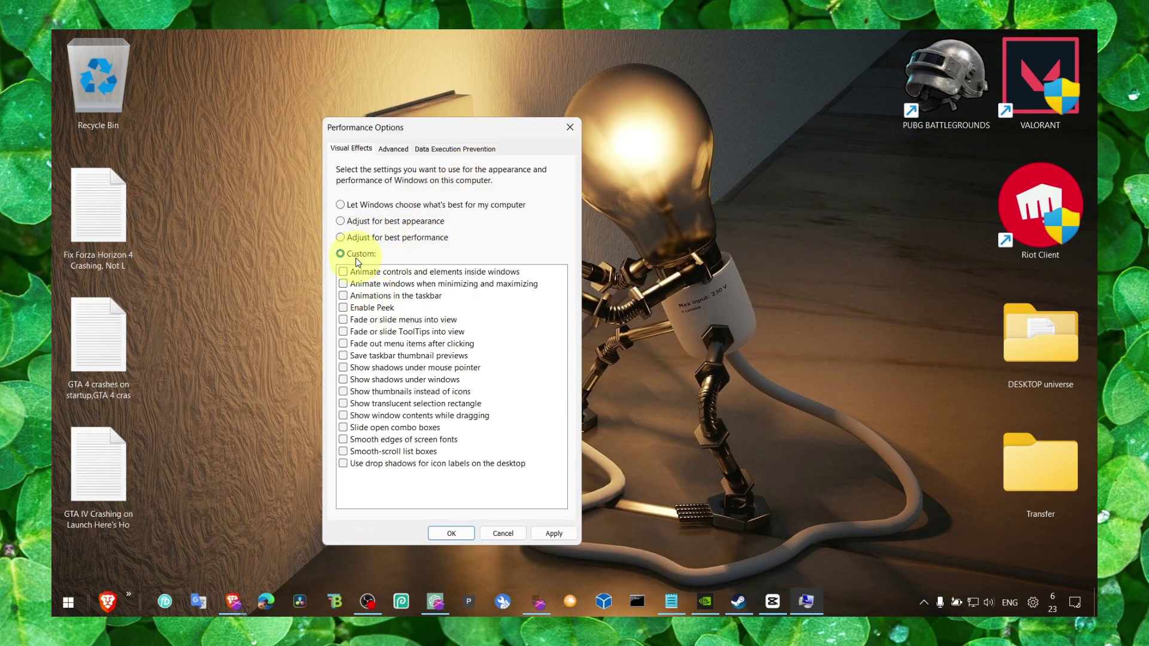
pyautogui.click(344, 391)
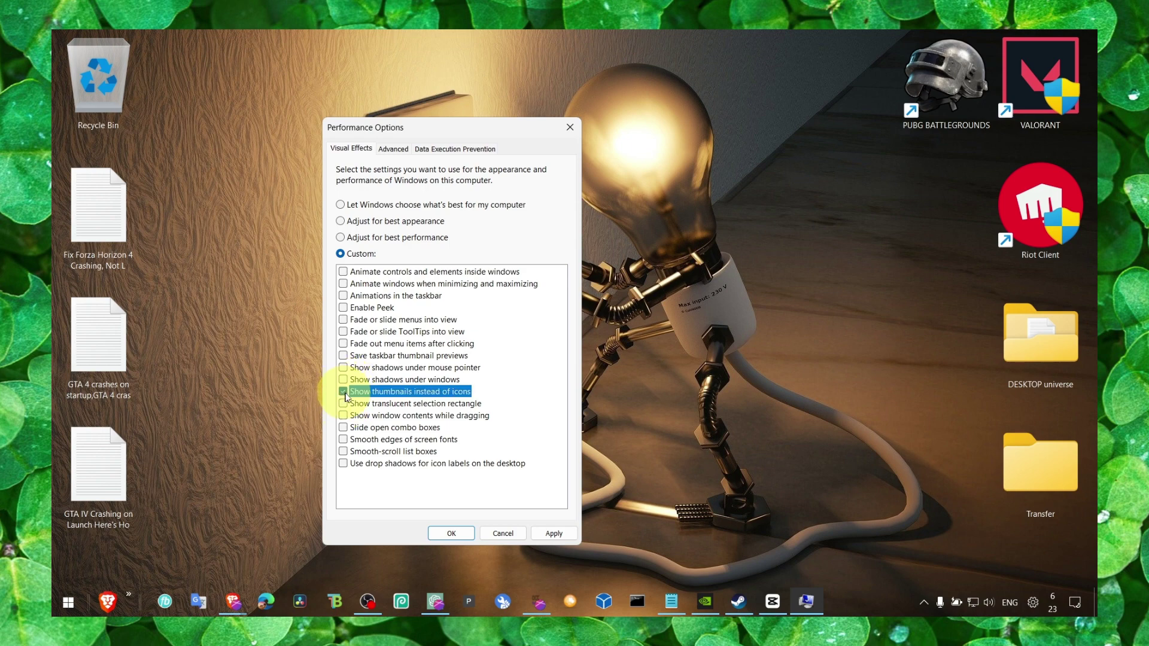
pyautogui.click(351, 440)
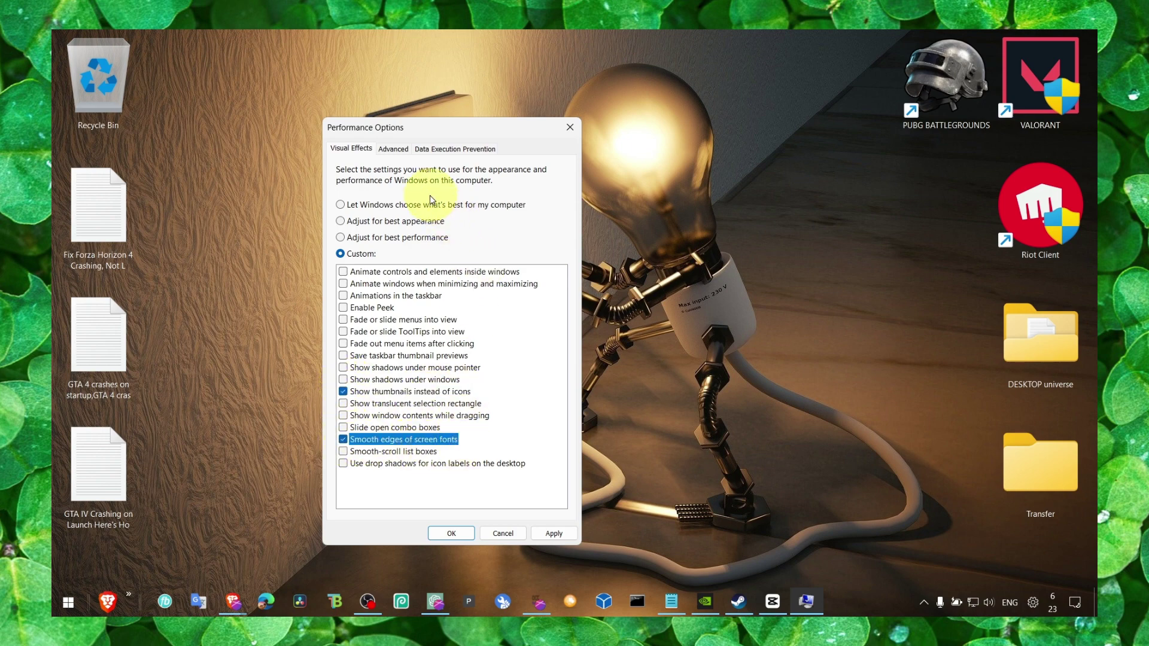
# Open the Virtual Memory paging file settings from the Advanced tab
pyautogui.click(393, 149)
pyautogui.click(532, 333)
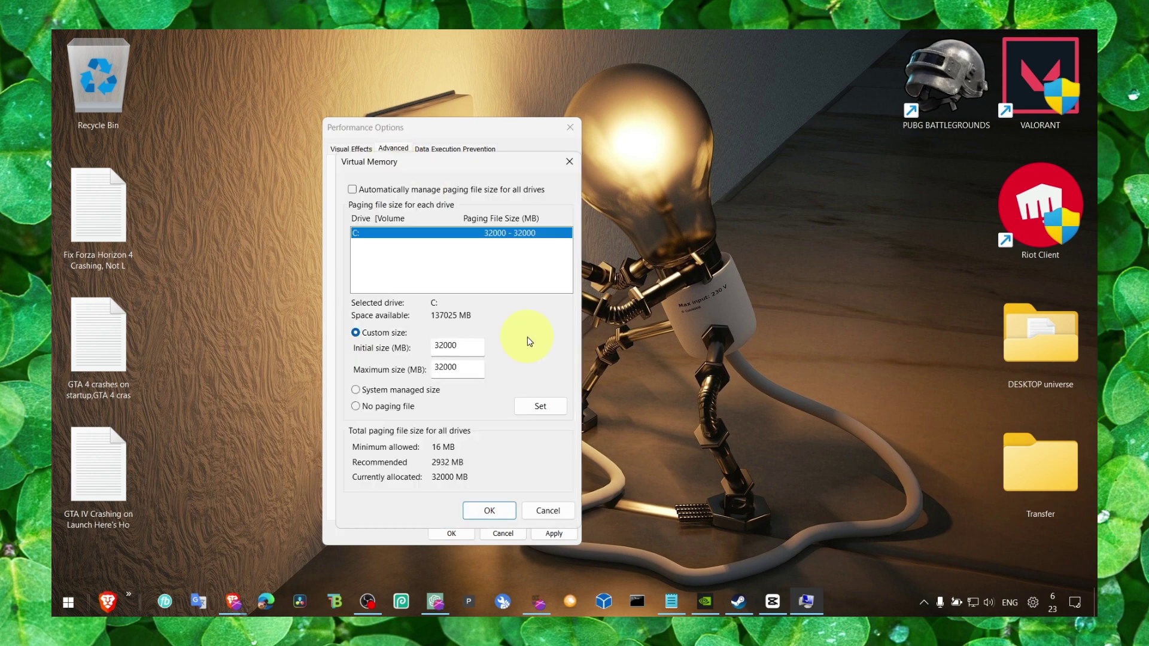
pyautogui.press('super+s')
# Calculate 1024 × 16 in Calculator, placed beside the virtual memory settings
pyautogui.write('calculator')
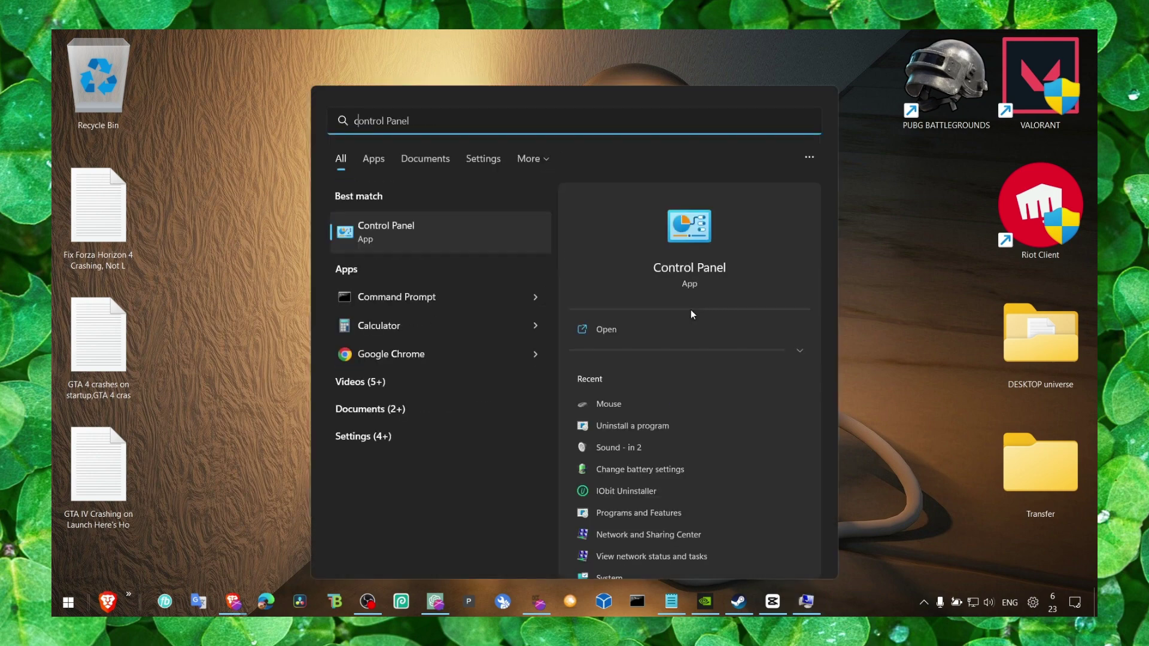
pyautogui.press('Return')
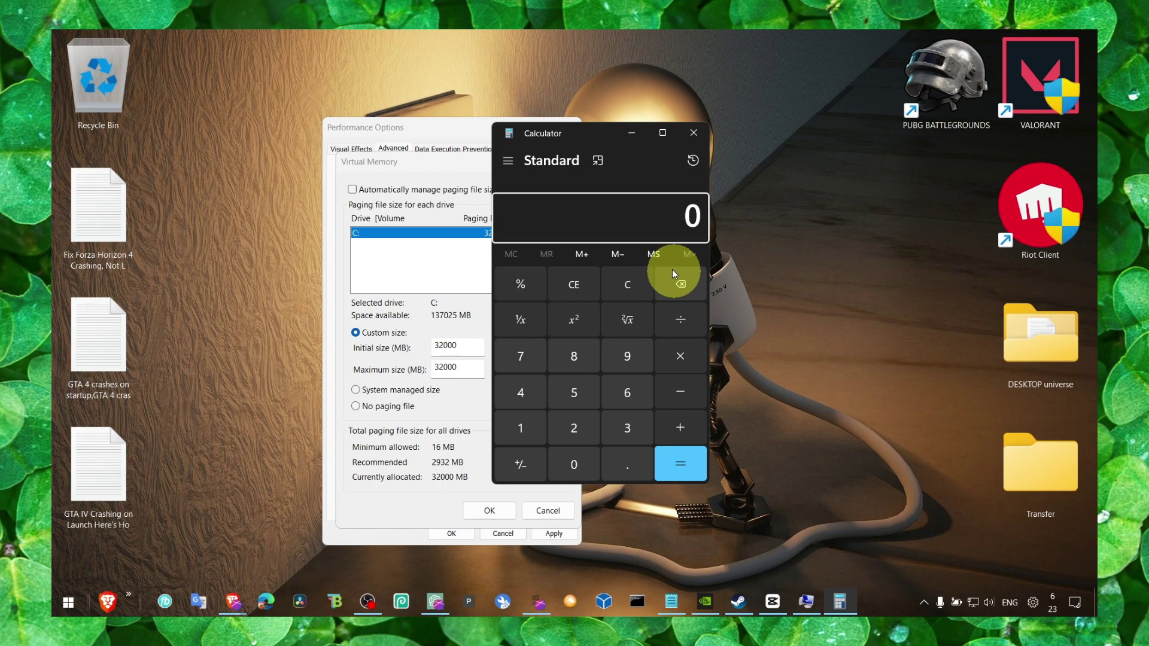
pyautogui.click(693, 161)
pyautogui.click(666, 184)
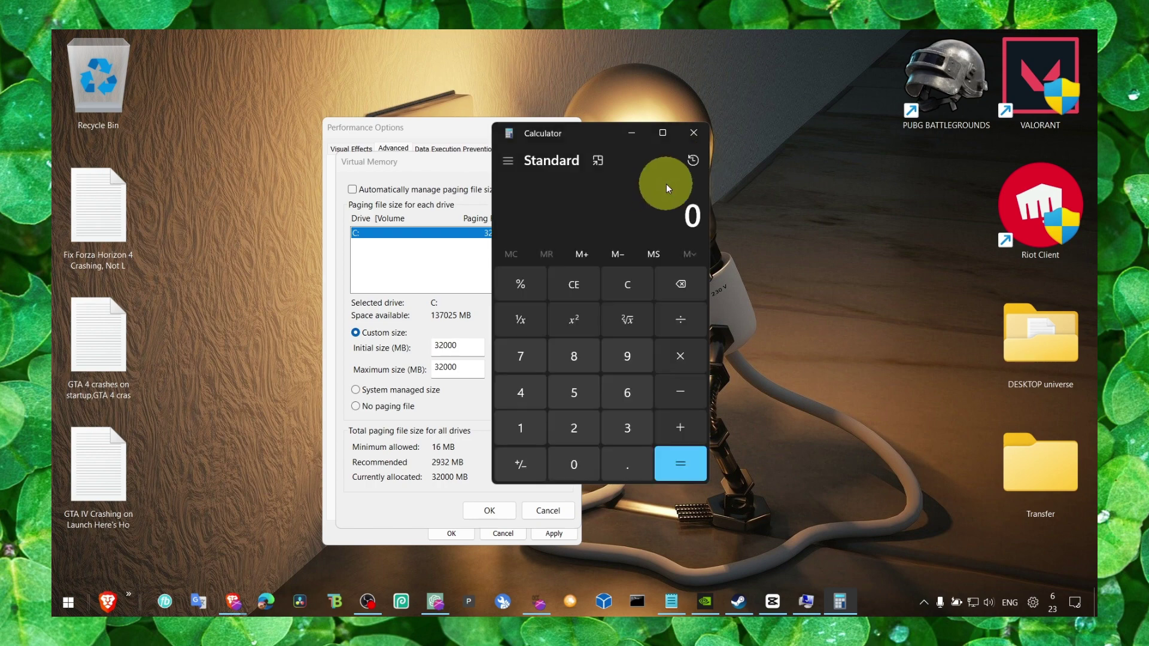
pyautogui.click(521, 428)
pyautogui.press('0')
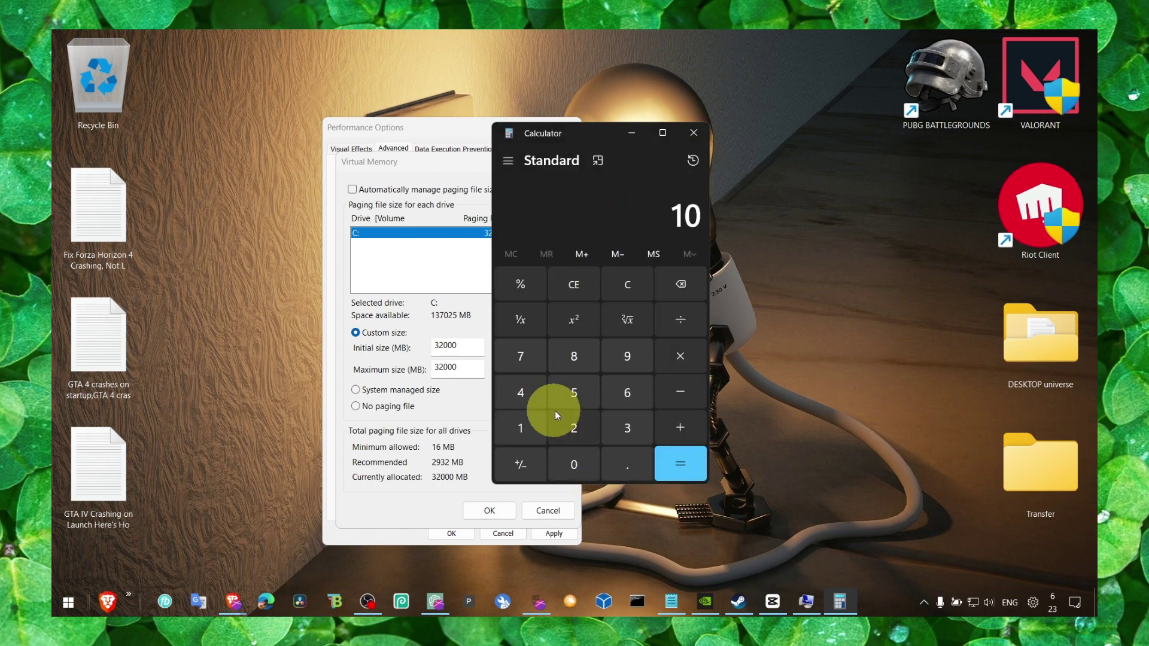
pyautogui.click(555, 413)
pyautogui.click(545, 396)
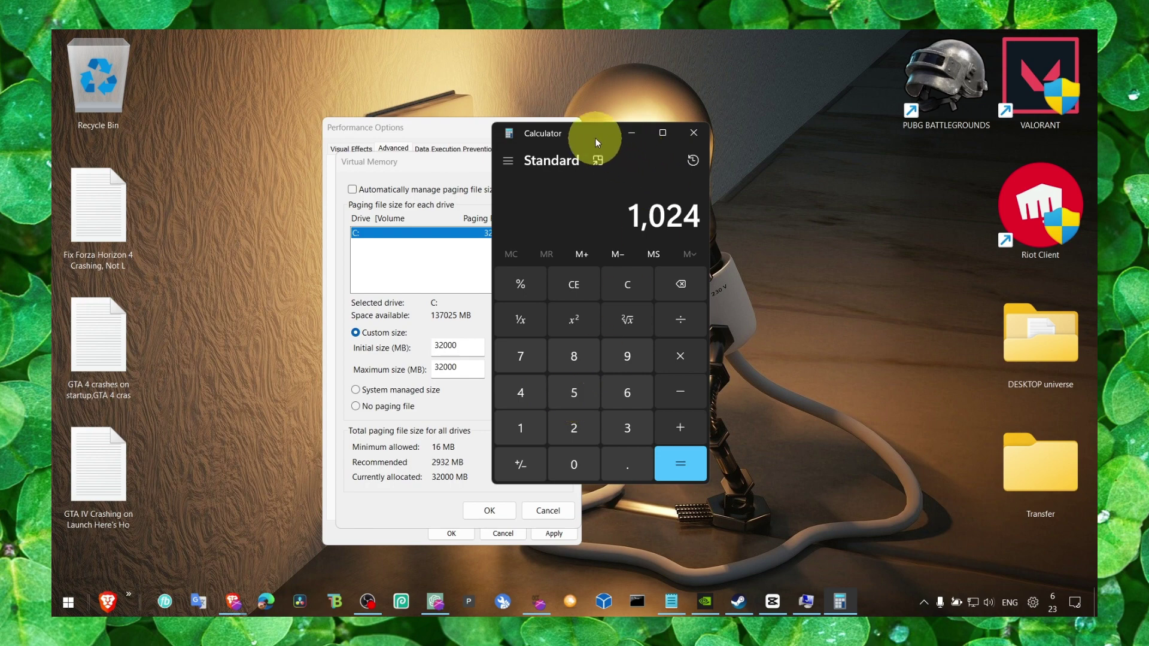
pyautogui.moveTo(590, 134); pyautogui.dragTo(795, 119)
pyautogui.click(885, 342)
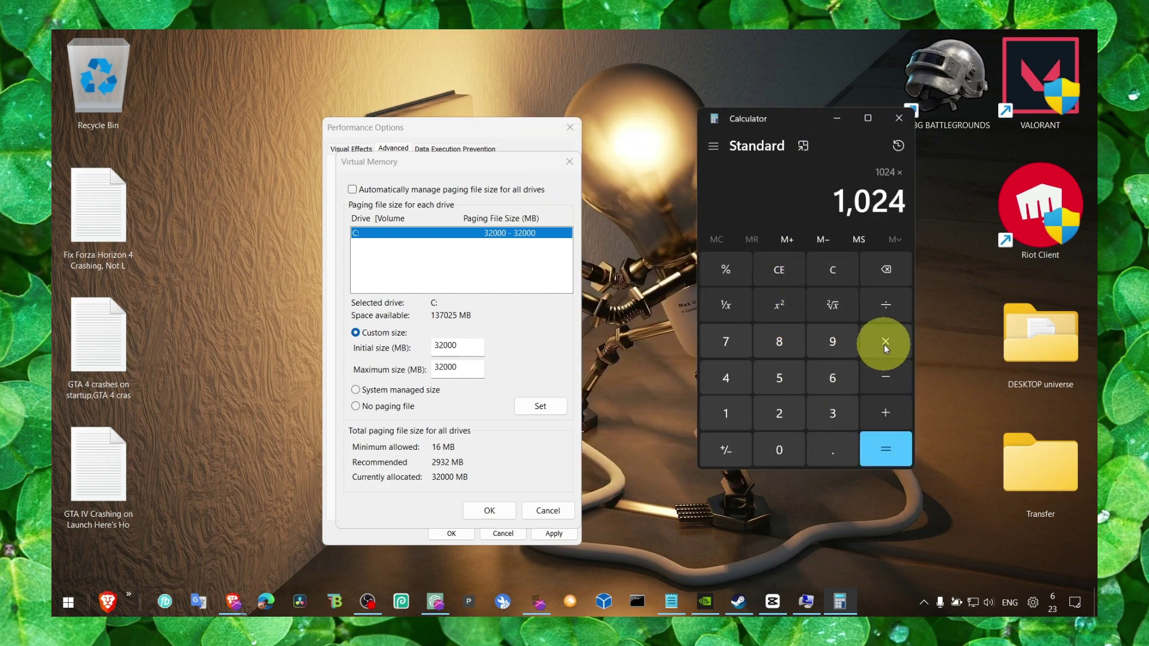
pyautogui.click(729, 412)
pyautogui.click(819, 378)
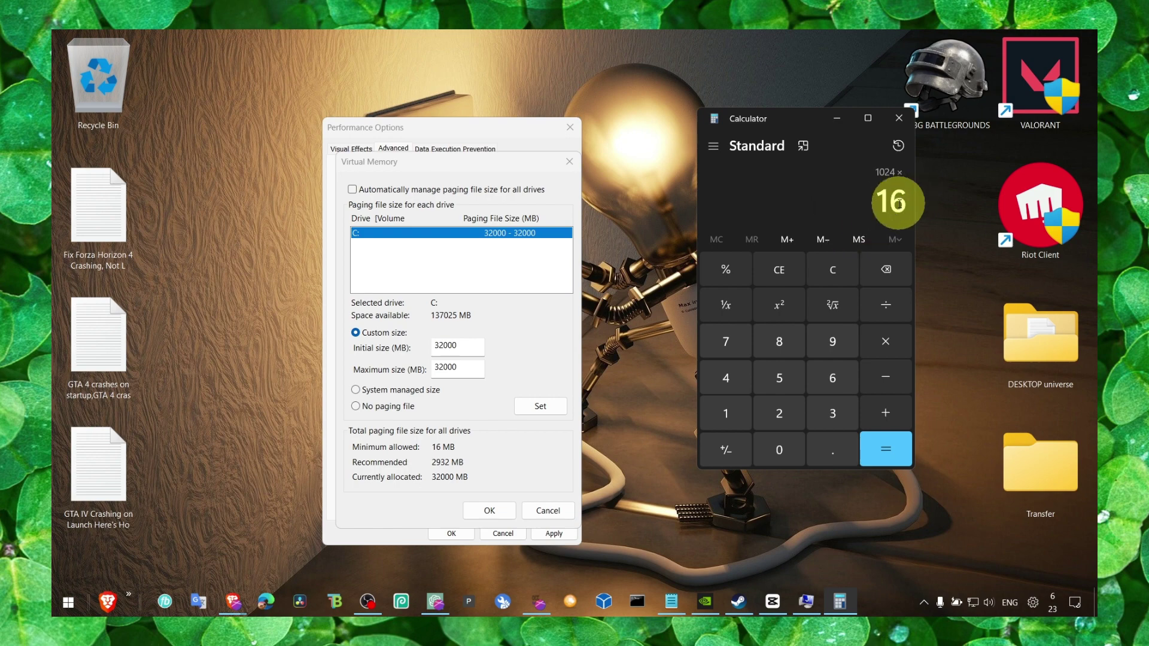
# Confirm a custom 32000 MB initial and maximum paging file size on C:, closing Performance Options
pyautogui.click(878, 200)
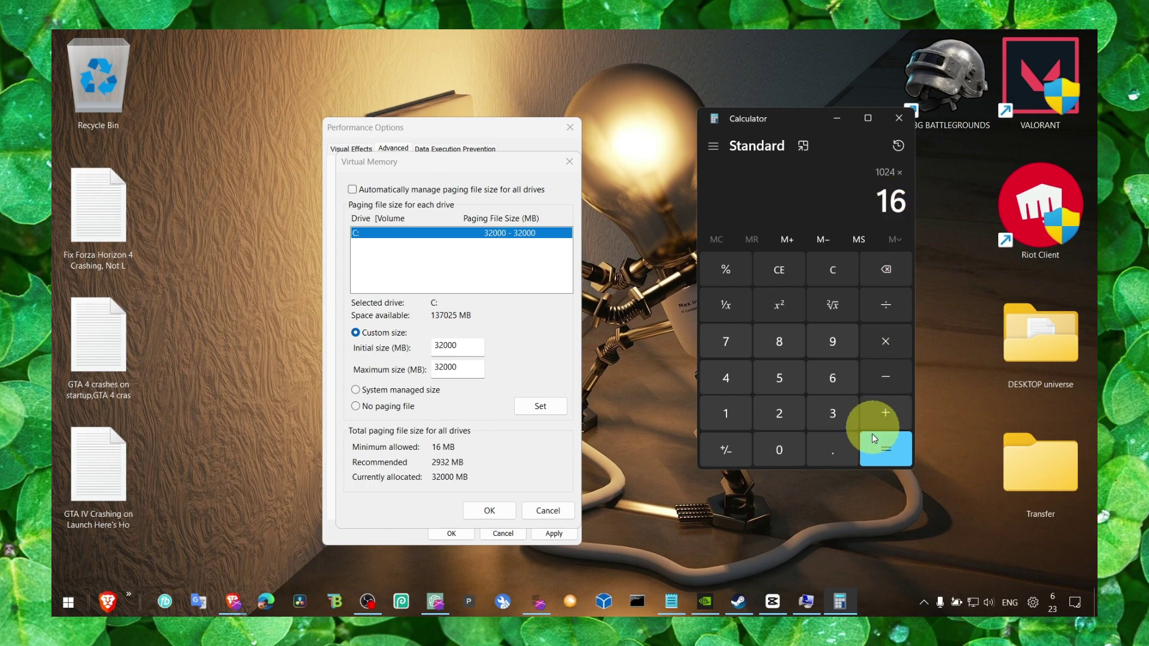
pyautogui.doubleClick(455, 346)
pyautogui.doubleClick(461, 366)
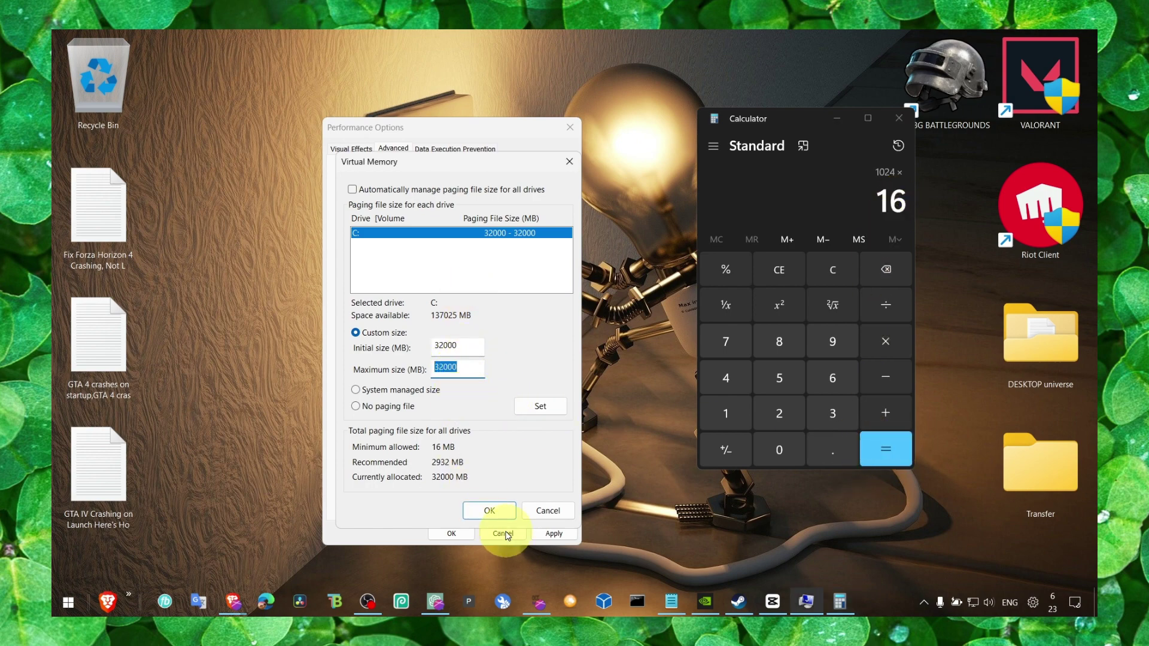
pyautogui.click(496, 515)
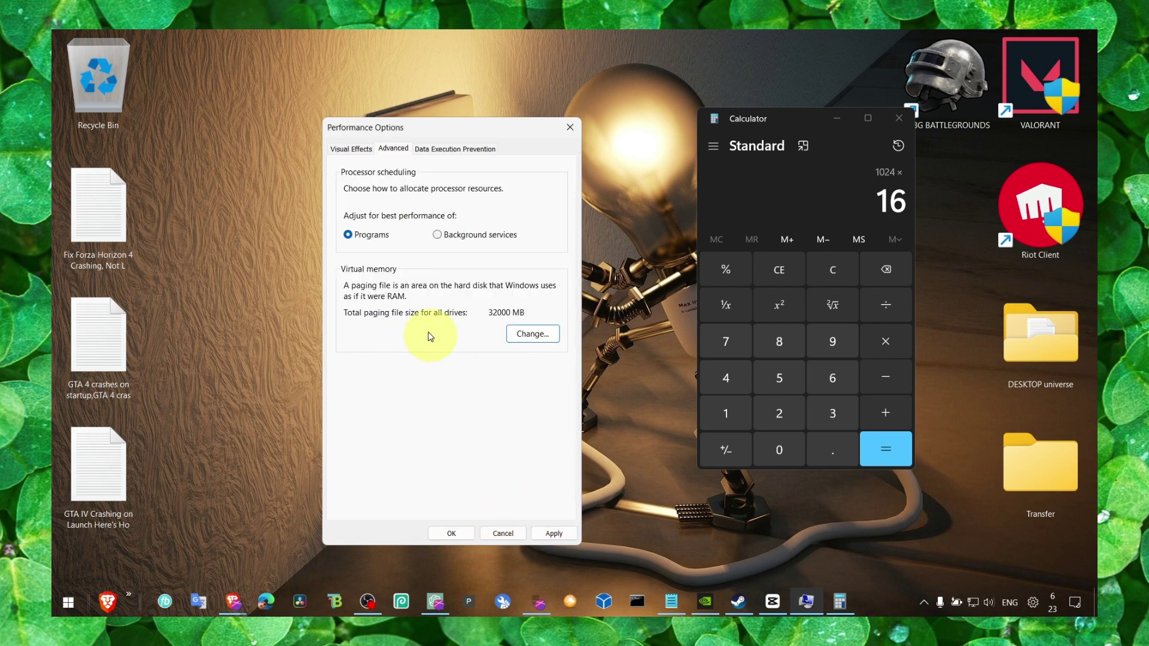
pyautogui.click(570, 127)
# Open Graphics settings and check the default graphics settings for GPU scheduling
pyautogui.click(837, 119)
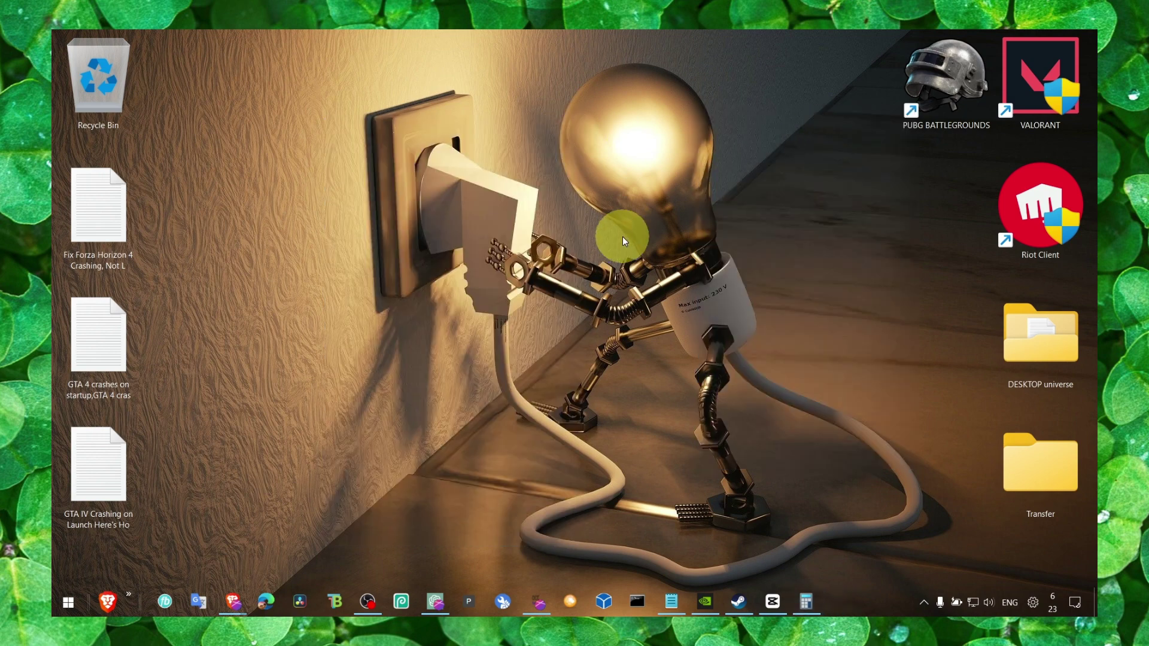
pyautogui.press('super+s')
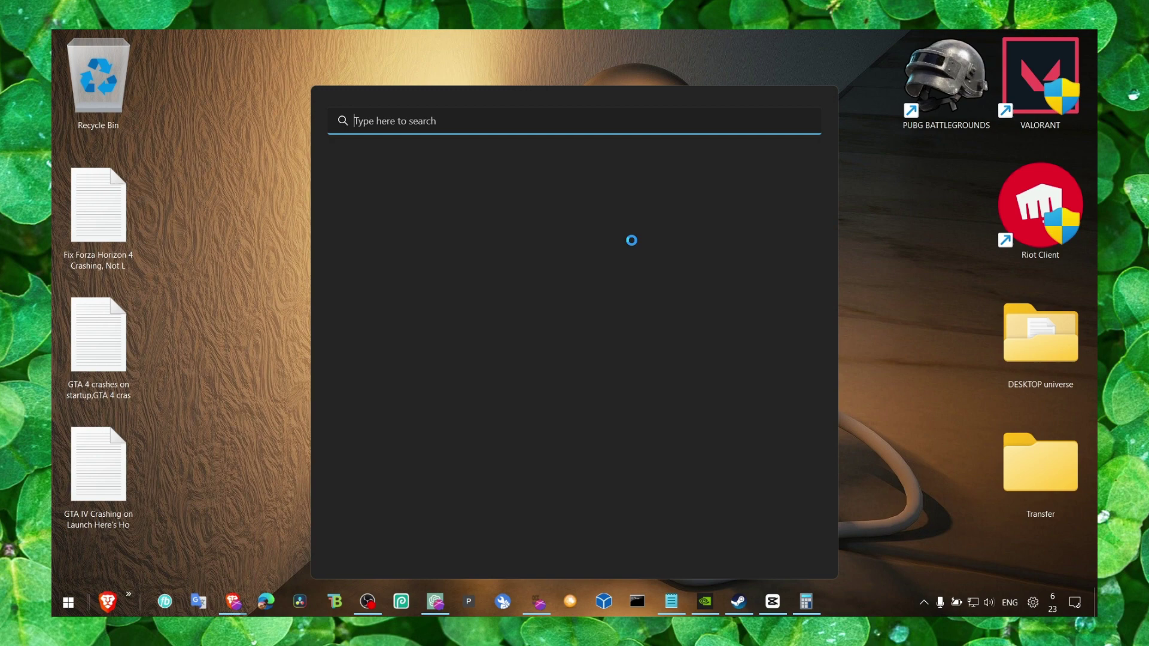
pyautogui.write('graphics settings')
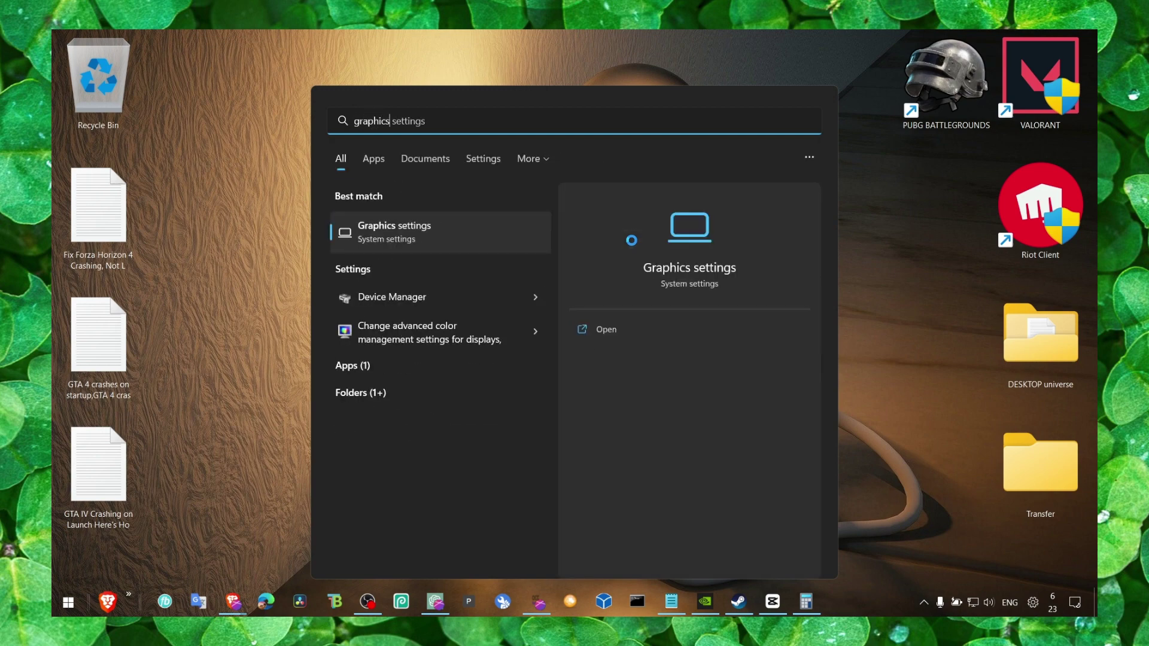
pyautogui.press('Return')
pyautogui.scroll(-2, 473, 264)
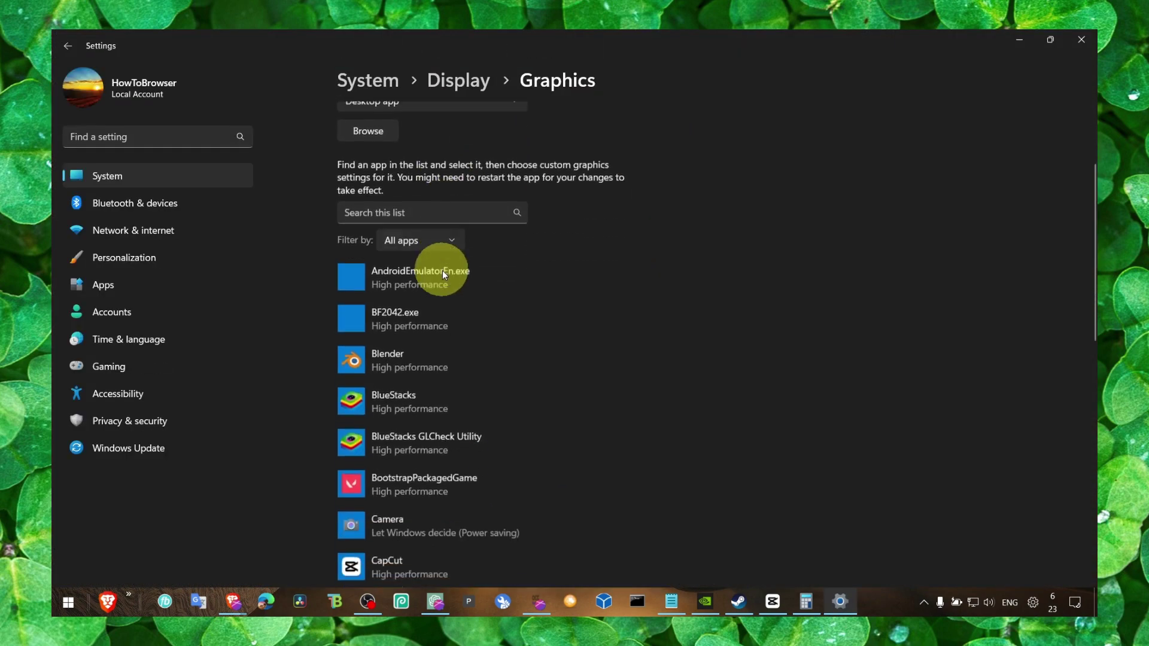
pyautogui.scroll(2, 442, 270)
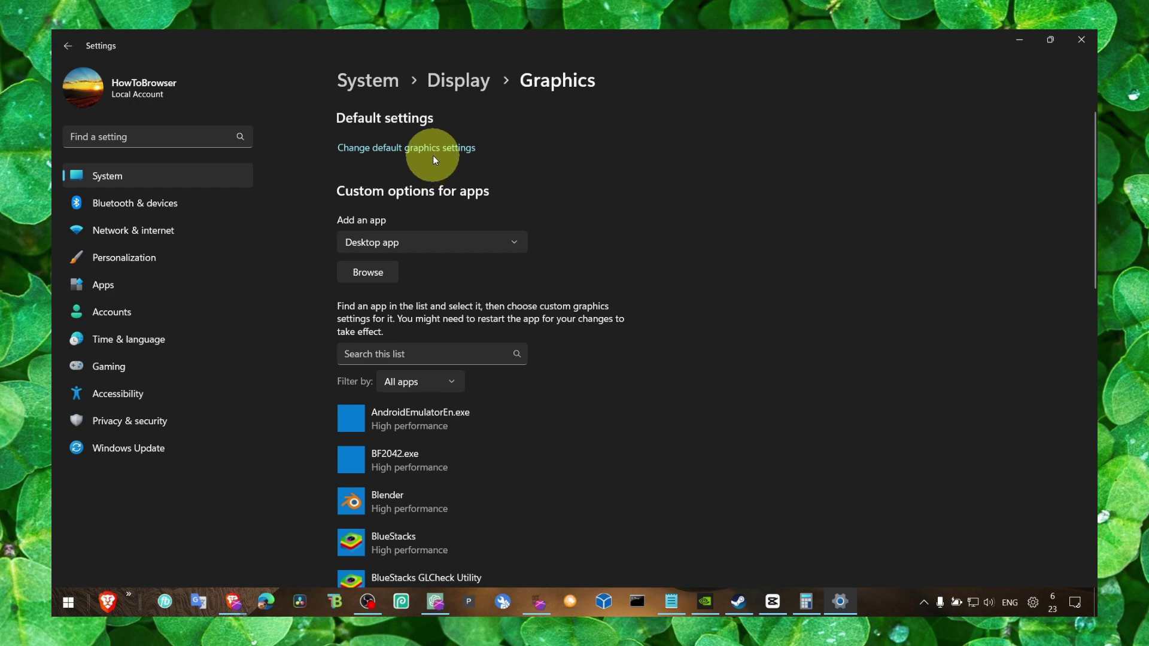
pyautogui.click(432, 155)
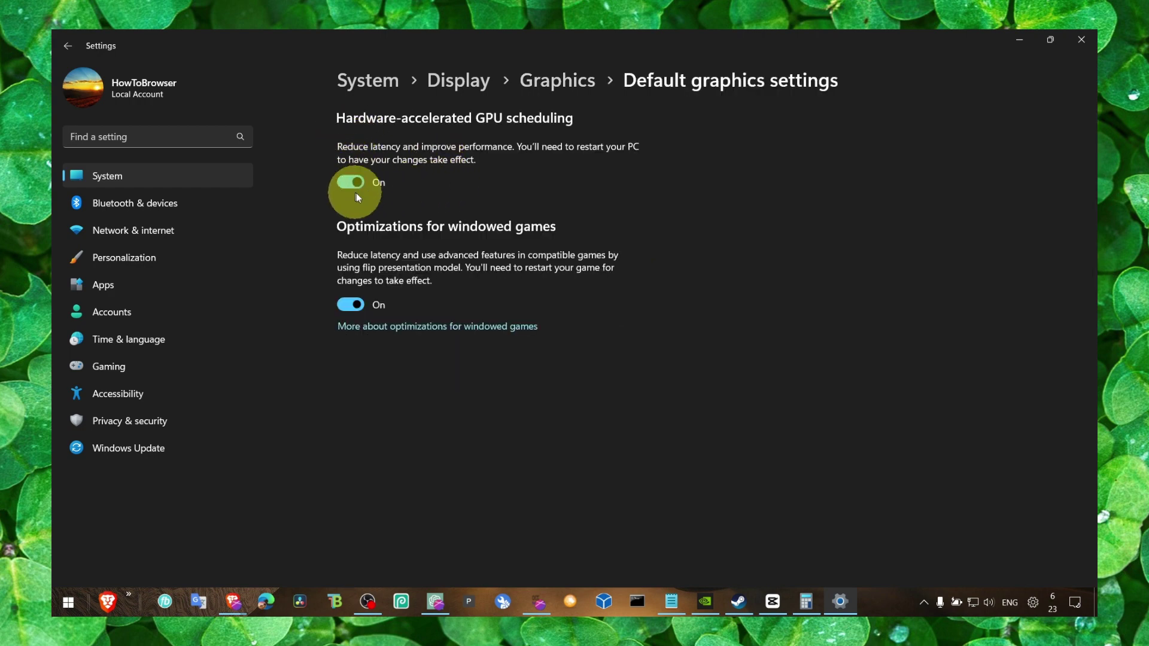
pyautogui.click(538, 86)
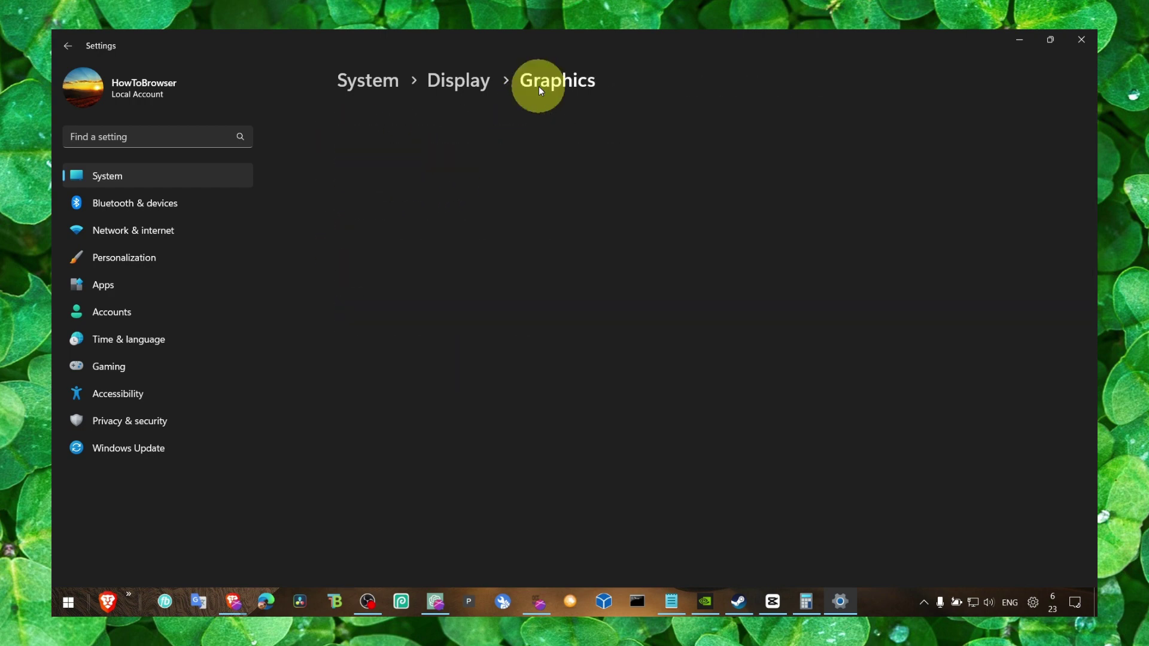
# Check BlueStacks' graphics preference is High performance, leaving it unchanged
pyautogui.scroll(-1, 418, 261)
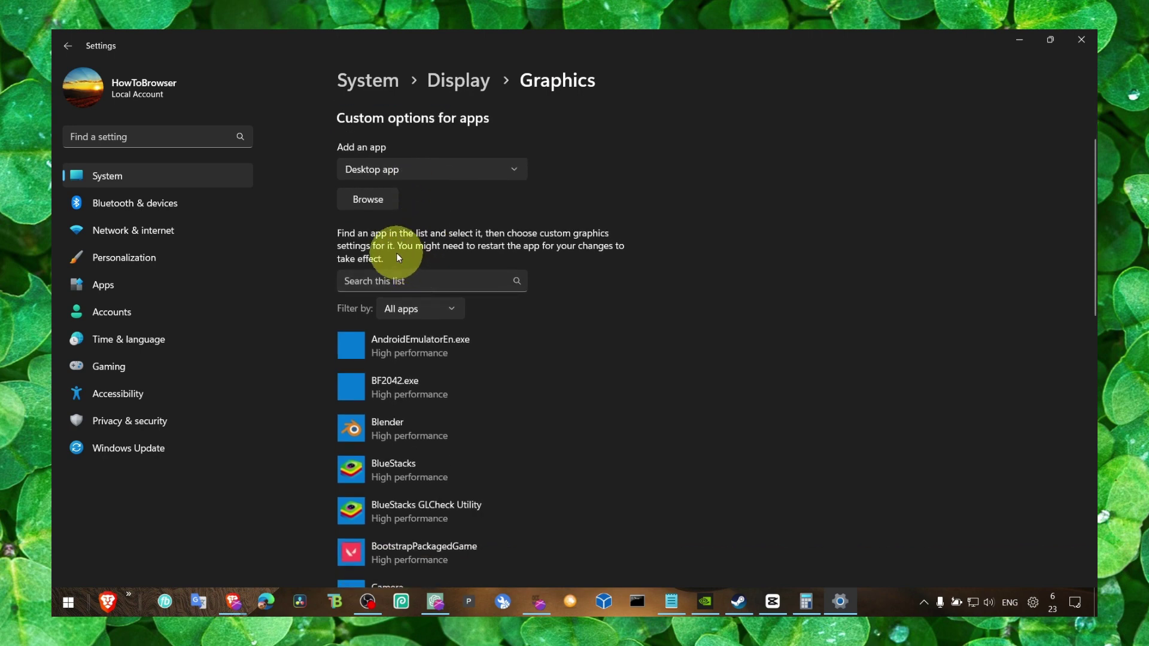
pyautogui.scroll(-1, 431, 311)
pyautogui.scroll(-1, 420, 332)
pyautogui.click(461, 328)
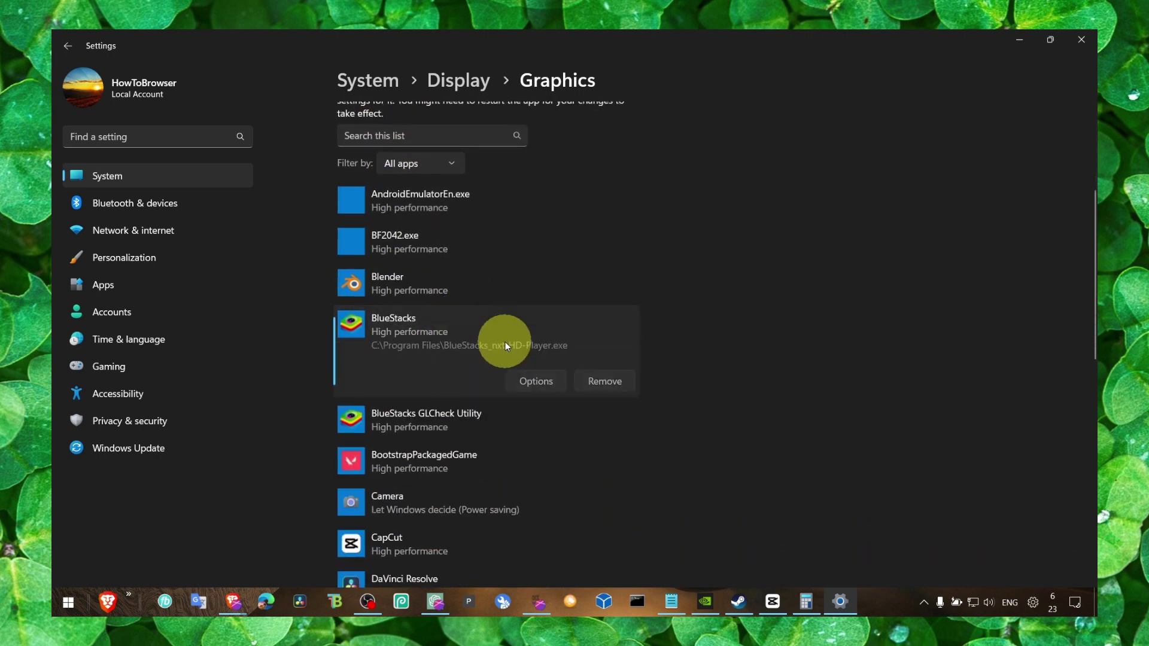
pyautogui.click(540, 381)
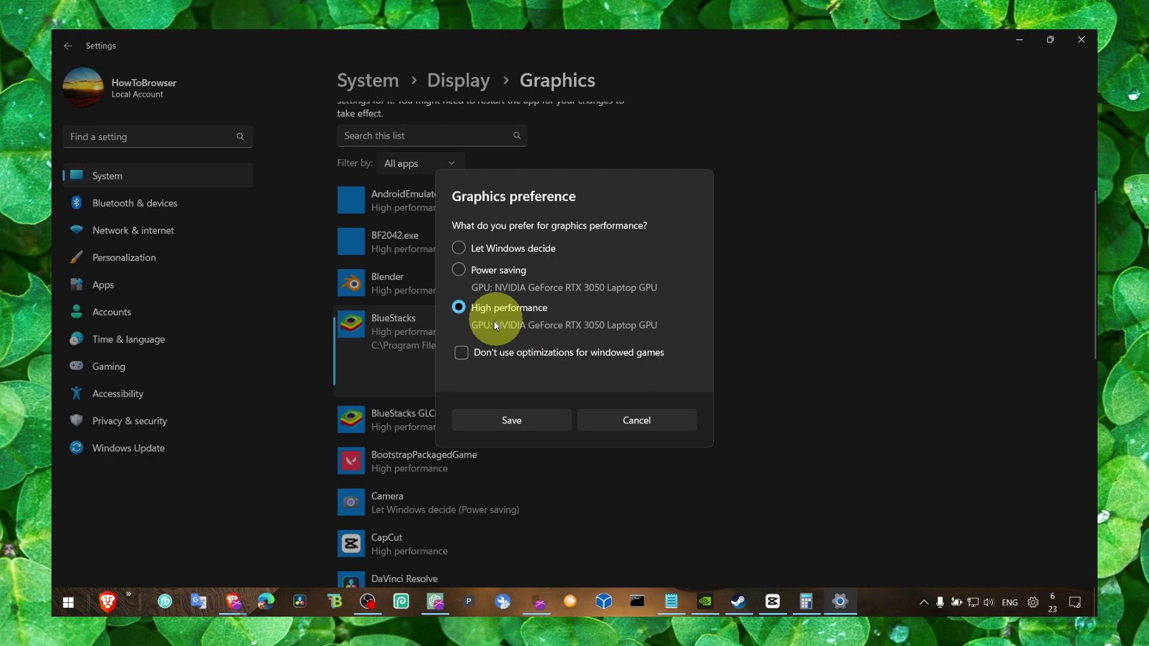
pyautogui.click(609, 416)
# Check the Balanced plan's maximum processor state is 100% on battery and plugged in
pyautogui.press('super')
pyautogui.write('po')
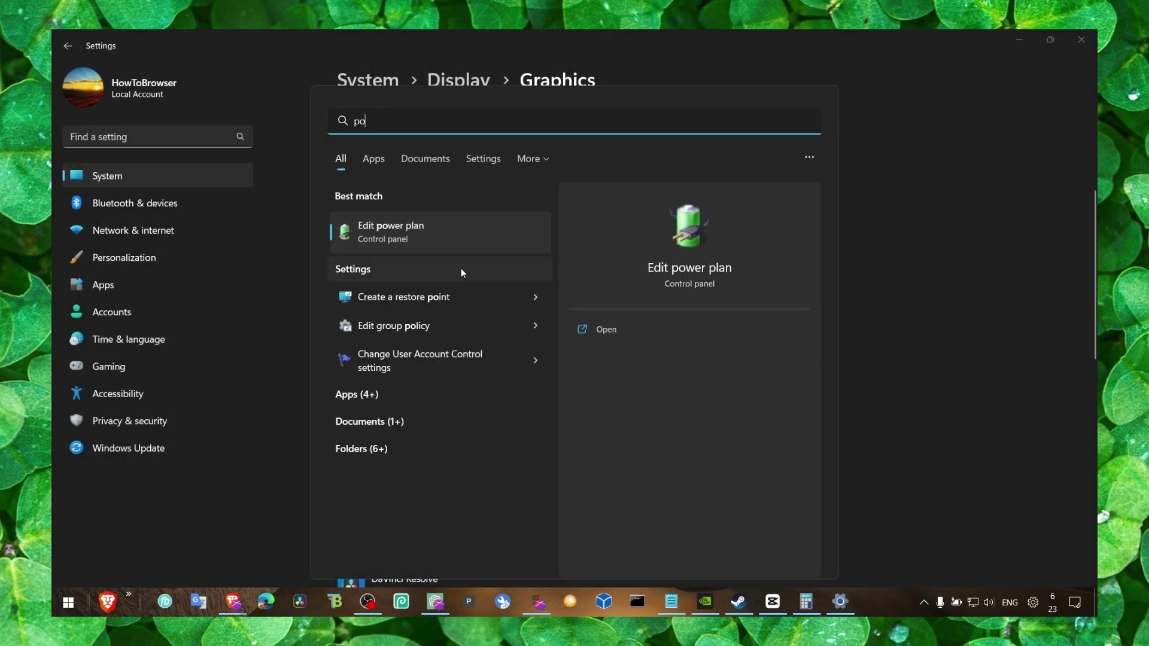
pyautogui.click(432, 227)
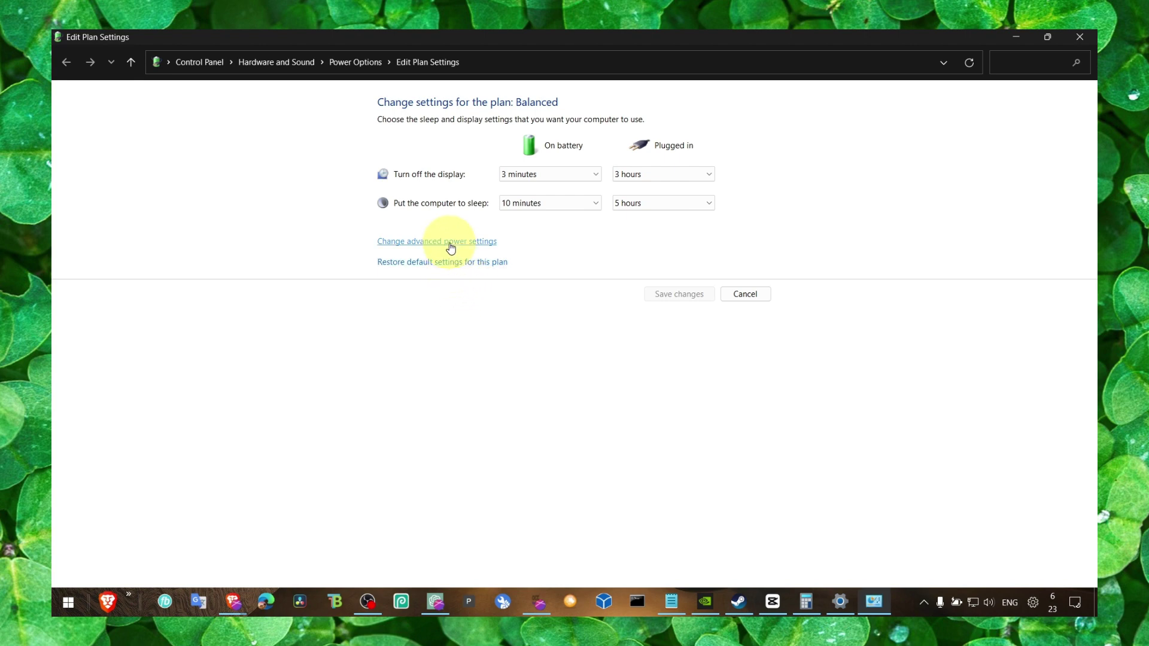
pyautogui.click(449, 243)
pyautogui.scroll(-2, 192, 293)
pyautogui.click(151, 306)
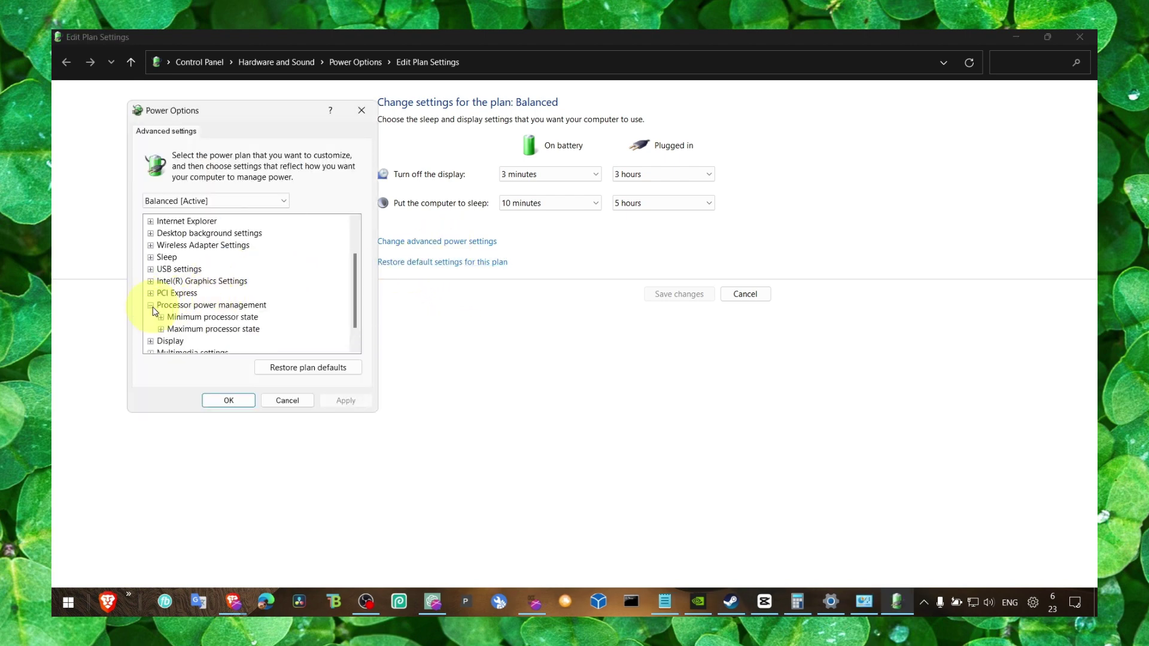
pyautogui.click(160, 329)
pyautogui.scroll(-1, 218, 338)
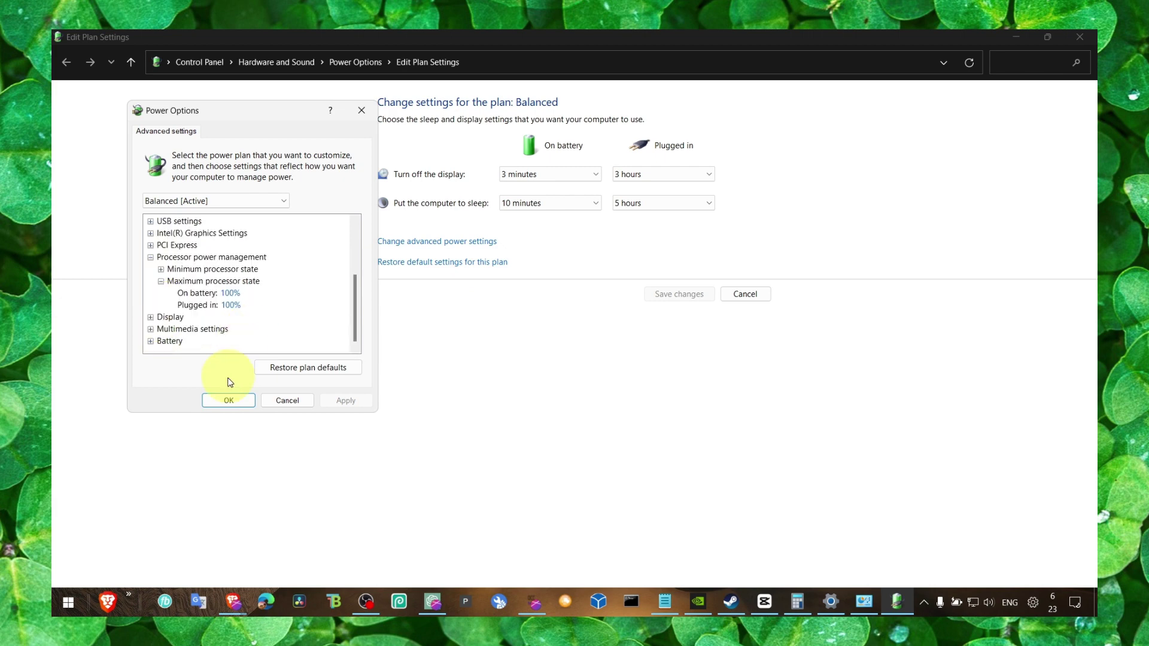
# Accept the power settings, close the plan window, and recheck BlueStacks' graphics preference unchanged
pyautogui.click(228, 401)
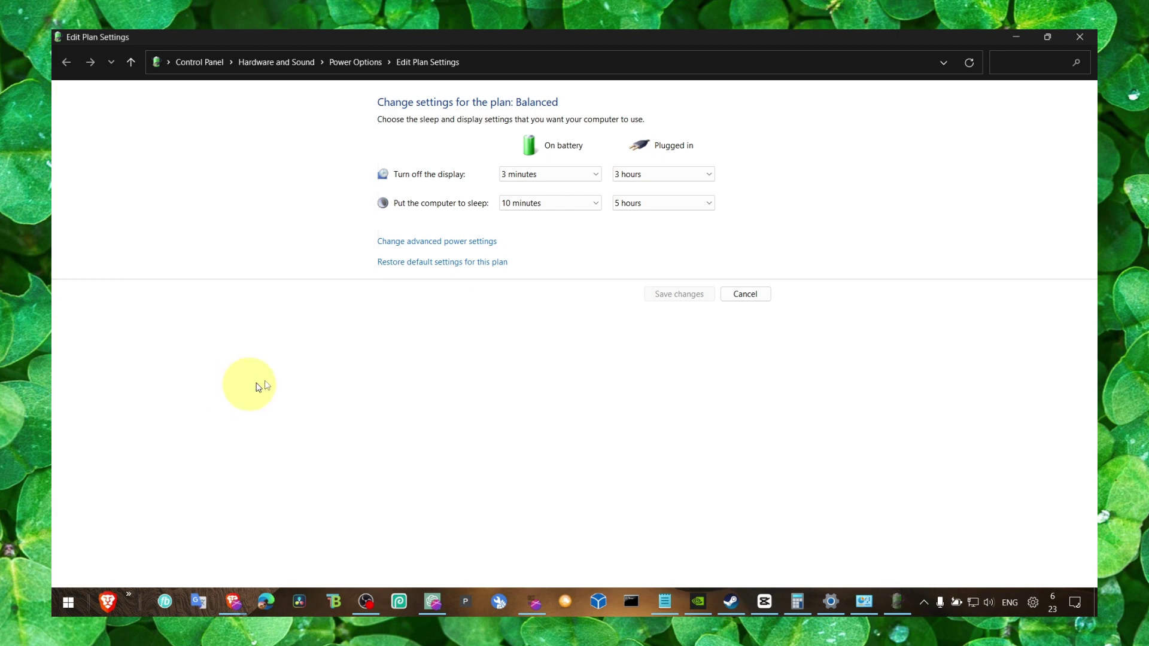
pyautogui.click(1073, 43)
pyautogui.click(534, 380)
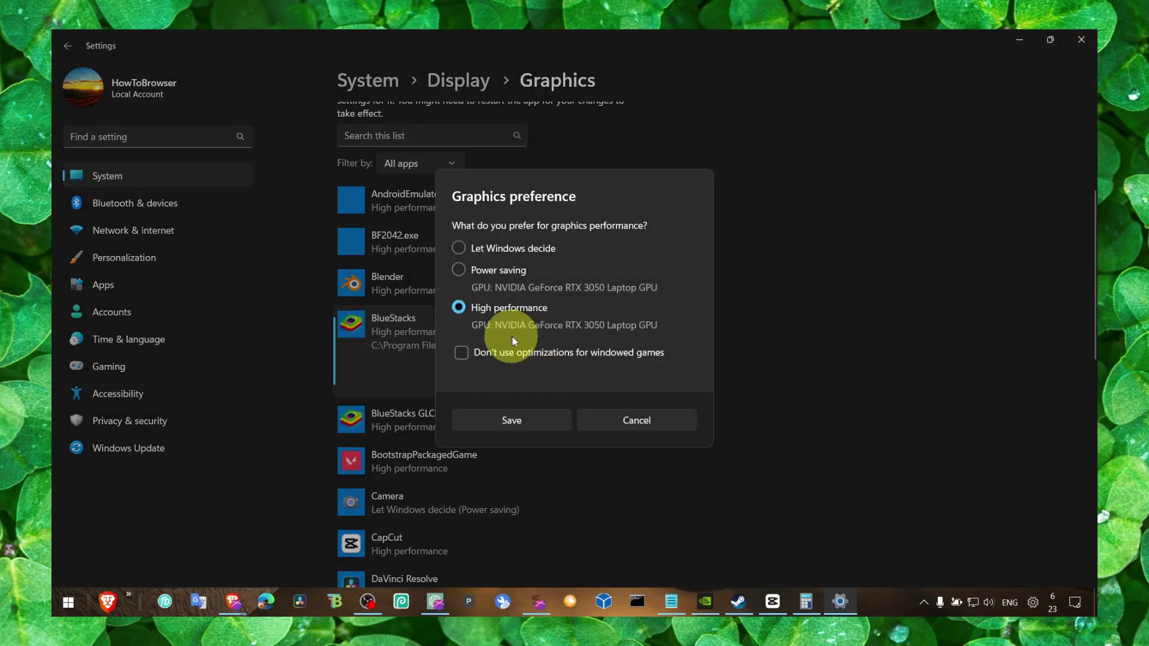
pyautogui.click(635, 415)
# Close Settings and launch Command Prompt as administrator
pyautogui.click(1081, 39)
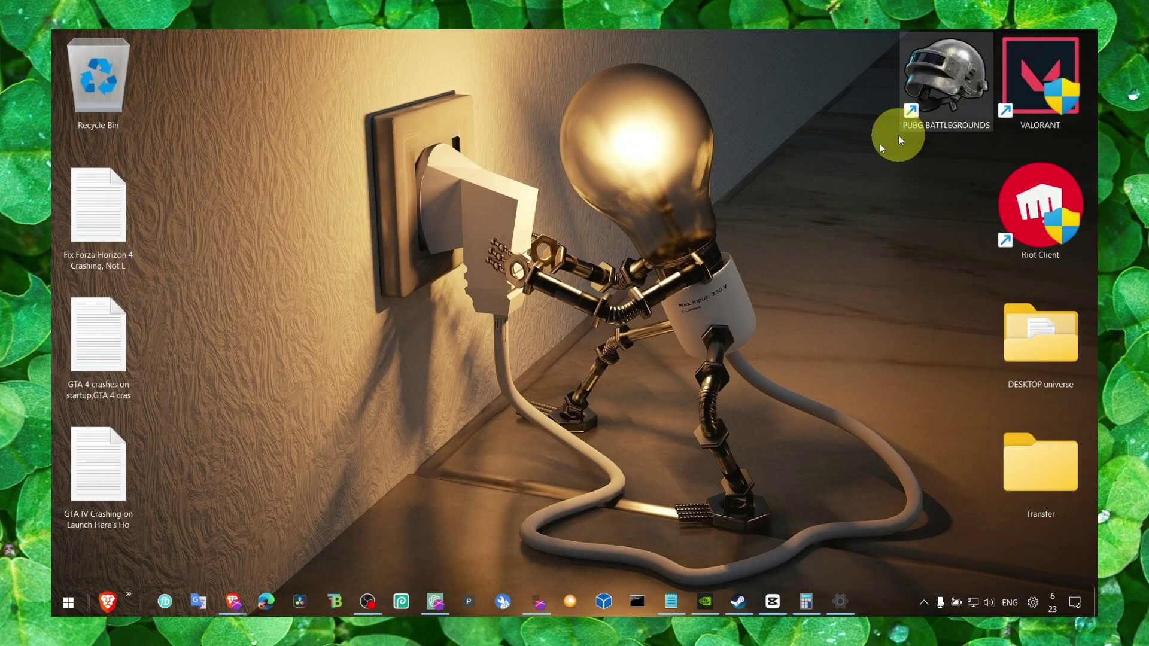
pyautogui.press('super+s')
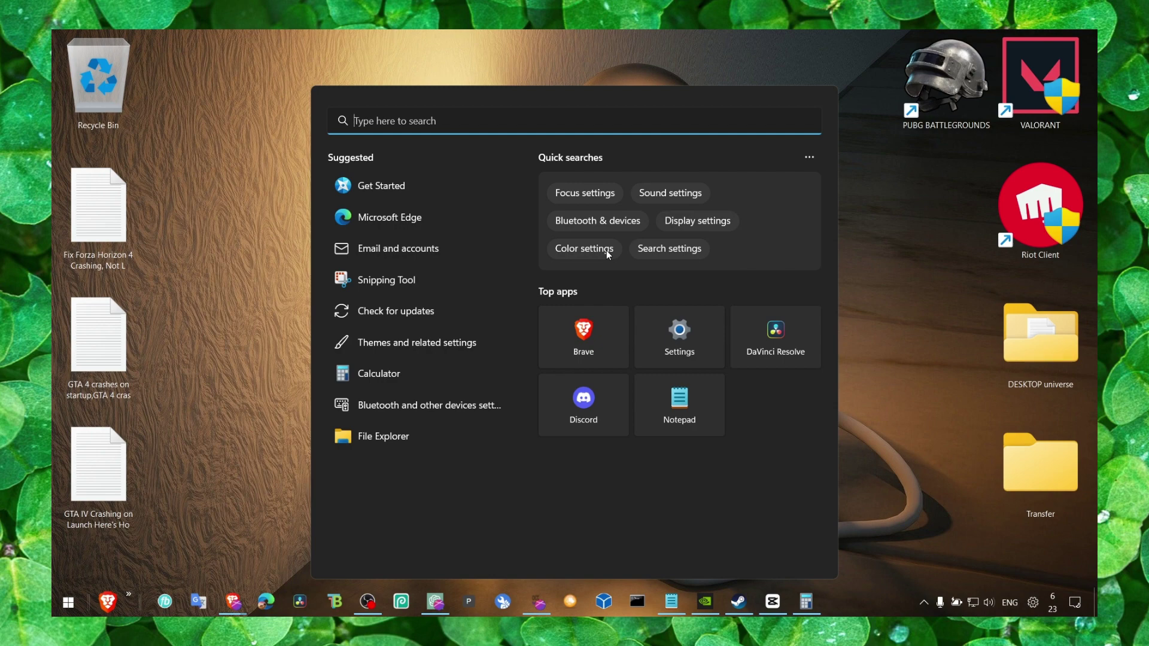
pyautogui.write('command Prompt')
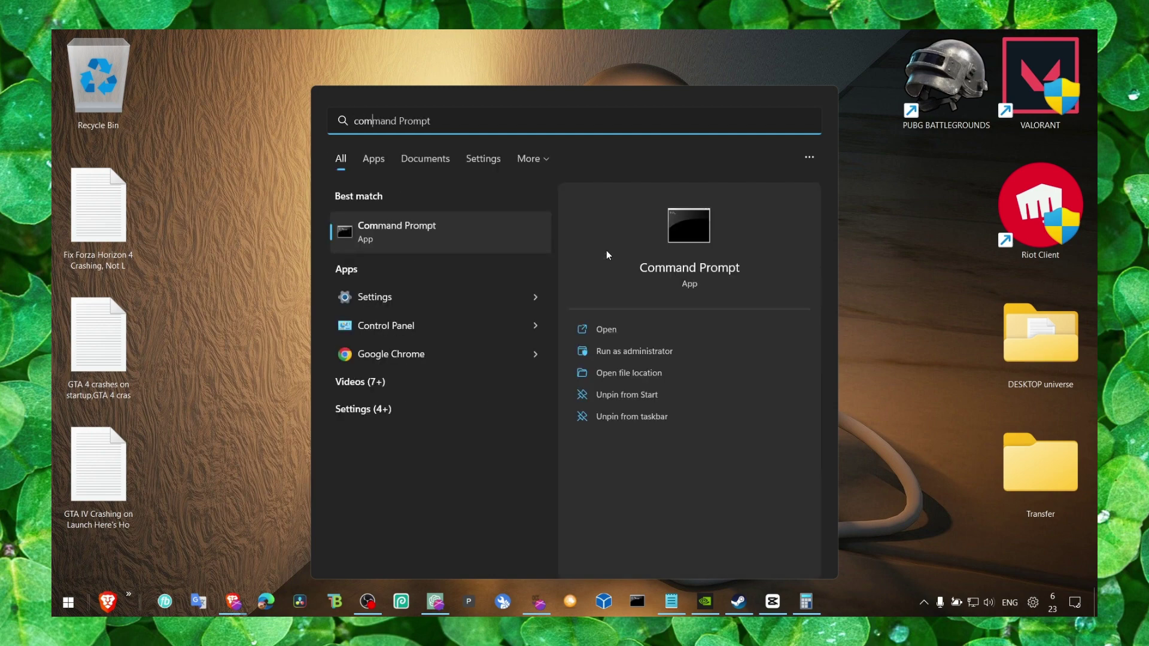
pyautogui.click(490, 222)
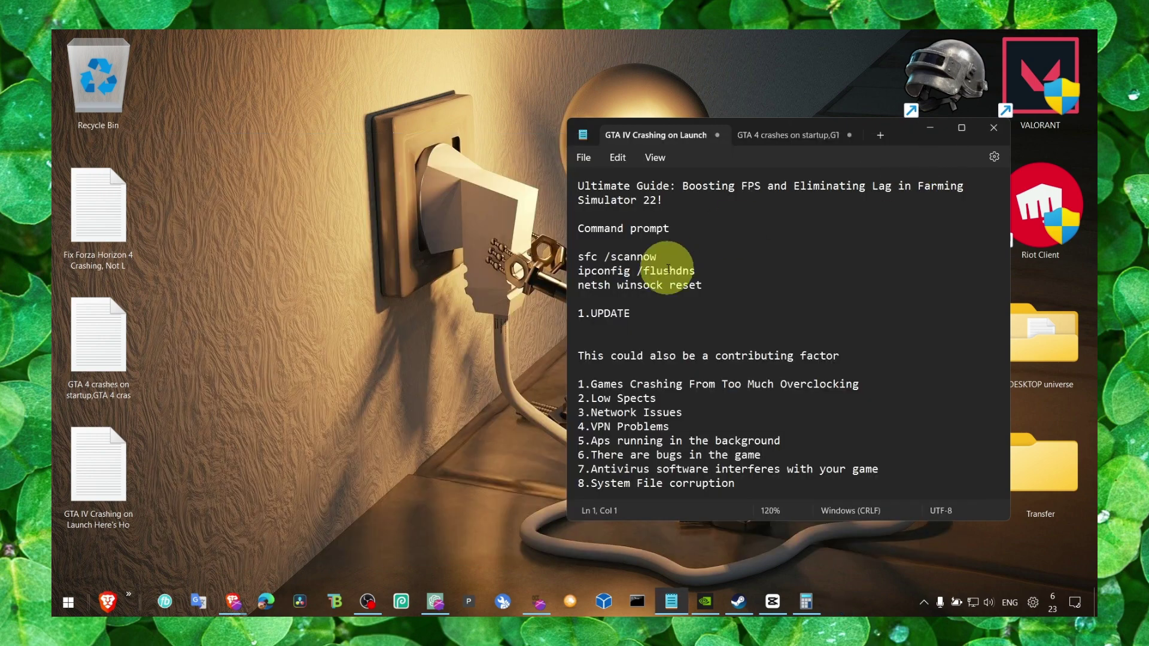
pyautogui.press('super+s')
pyautogui.write('cmd')
pyautogui.rightClick(514, 231)
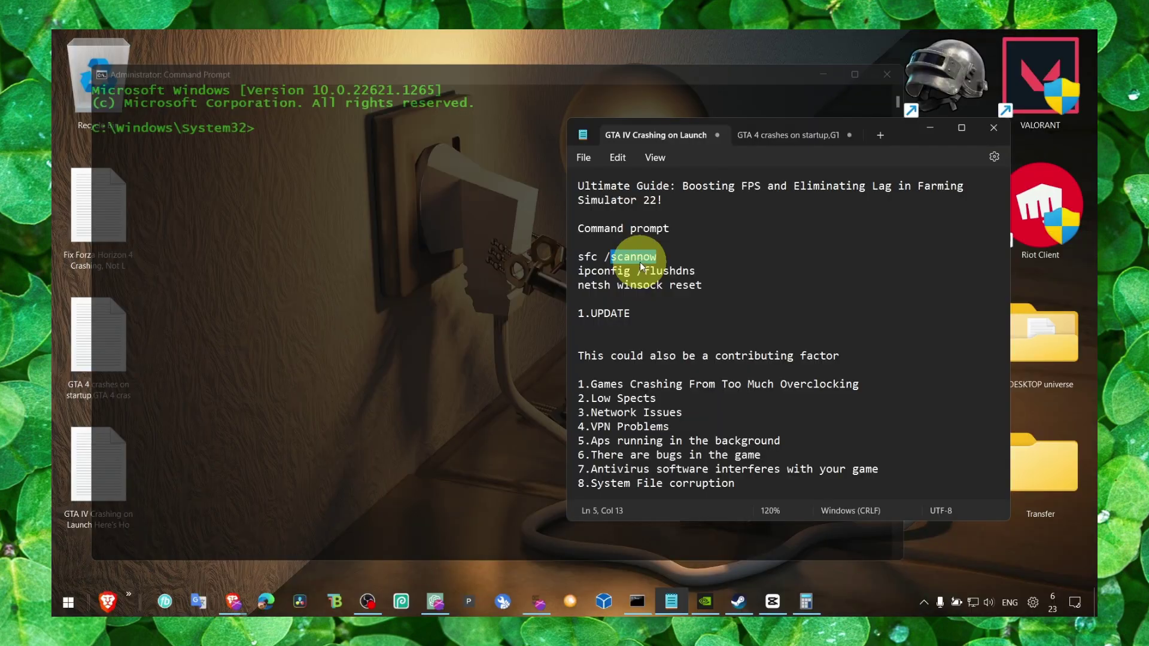
# Copy sfc /scannow from the notes and run it in the elevated prompt
pyautogui.moveTo(578, 256); pyautogui.dragTo(669, 257)
pyautogui.hotkey('ctrl', 'c')
pyautogui.click(372, 147)
pyautogui.rightClick(372, 148)
pyautogui.press('Return')
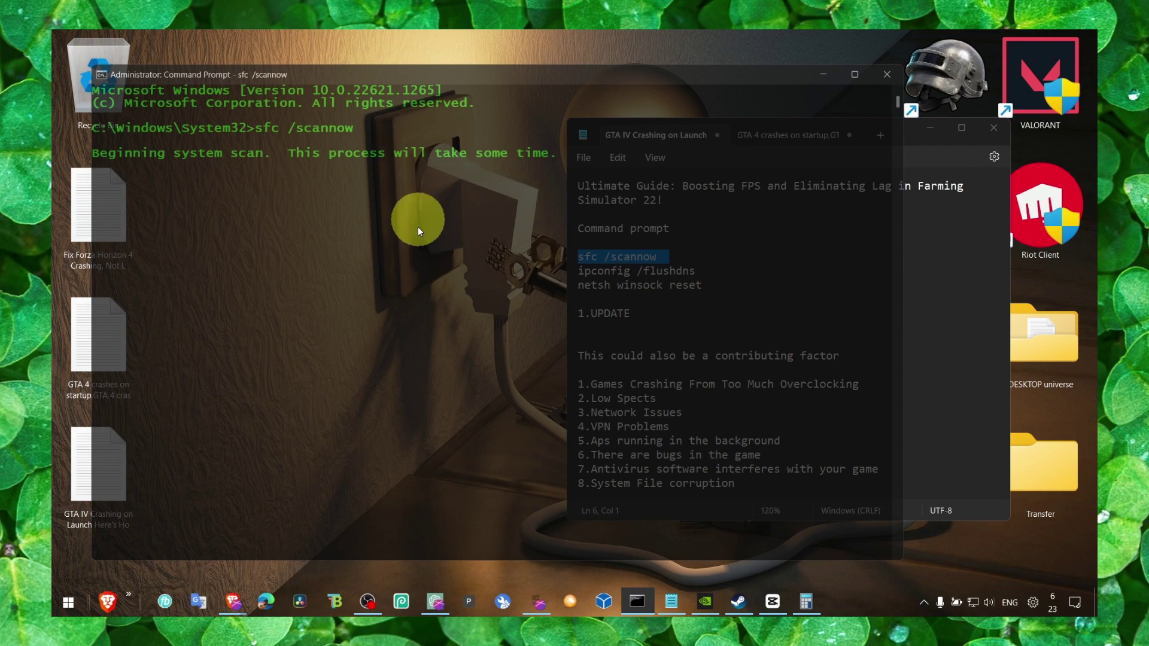
pyautogui.click(892, 76)
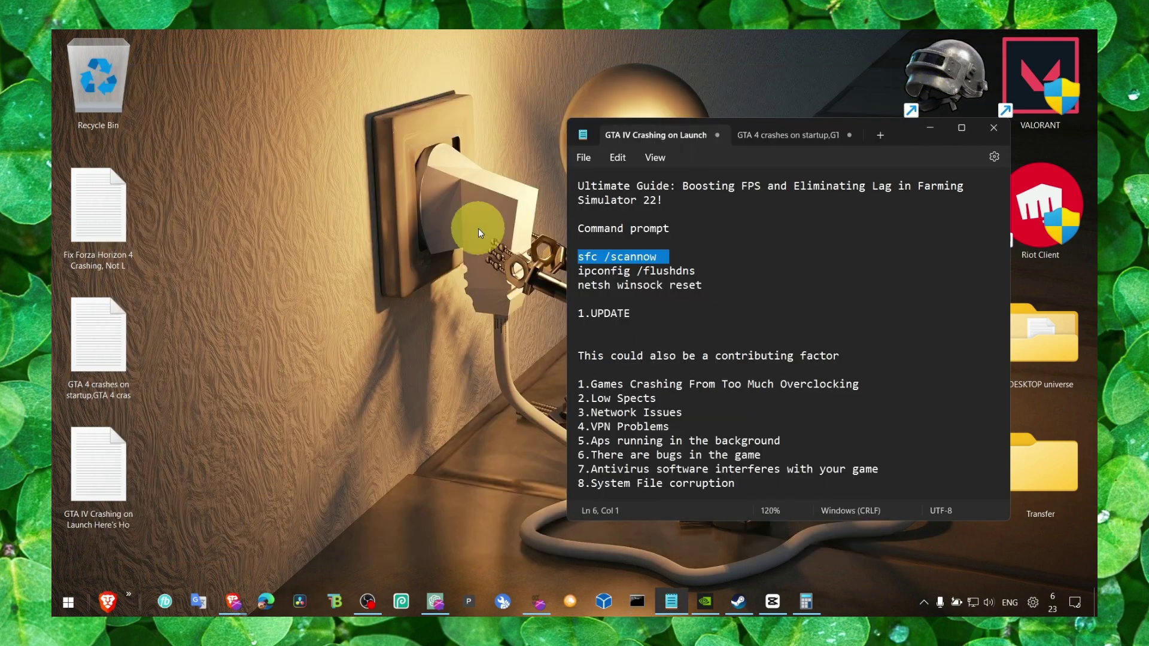
# Copy and run netsh winsock reset from the notes, then minimize the elevated prompt
pyautogui.press('super+s')
pyautogui.write('control Panel')
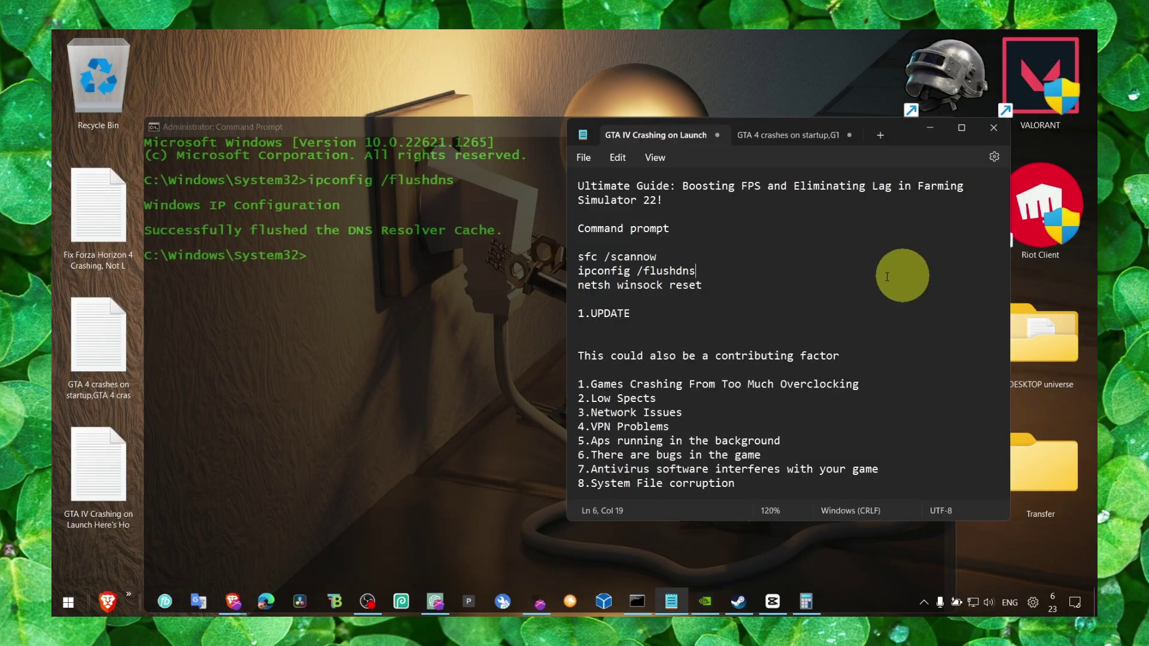
pyautogui.click(667, 281)
pyautogui.tripleClick(667, 281)
pyautogui.hotkey('ctrl', 'c')
pyautogui.rightClick(449, 256)
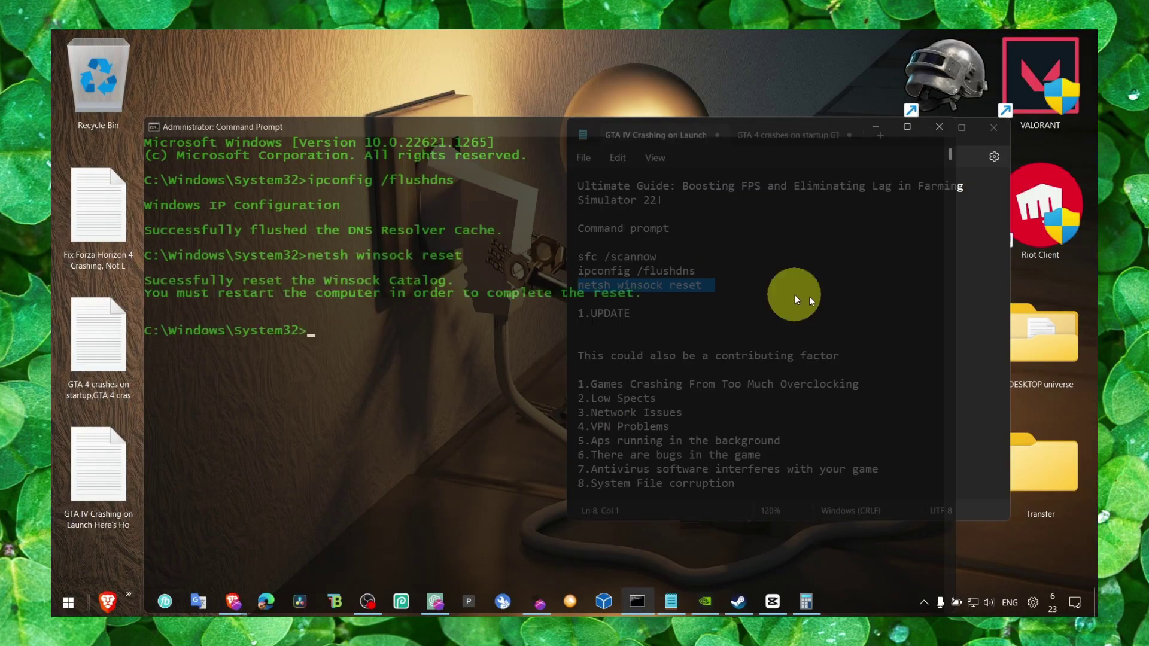
pyautogui.click(877, 129)
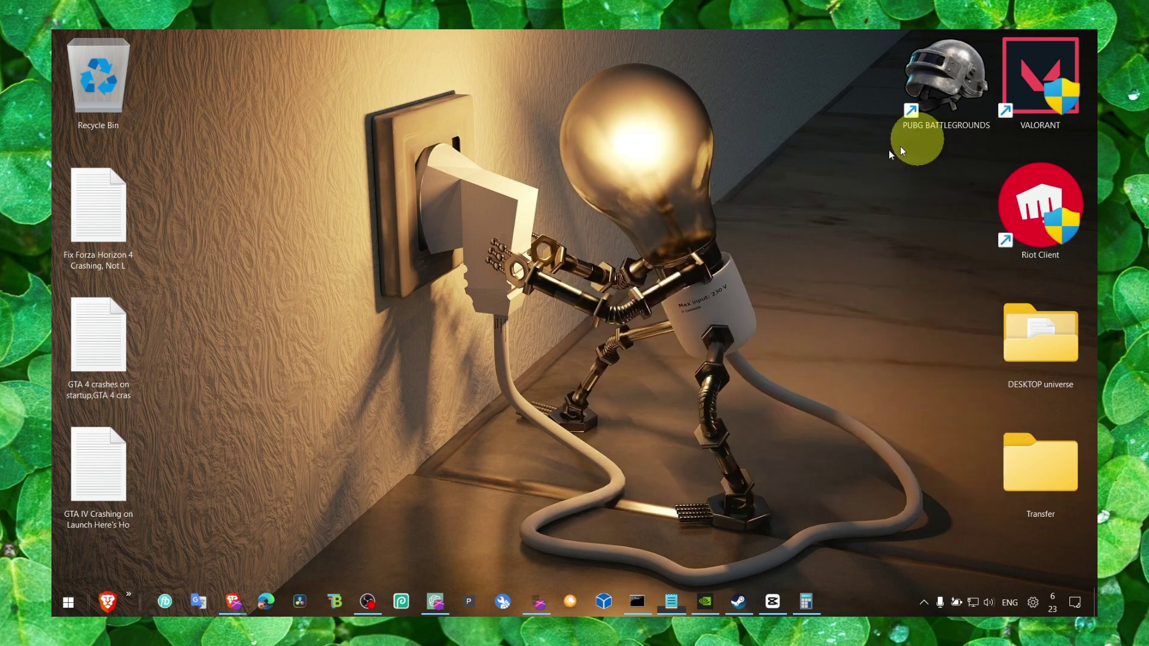
# Remove about 1.00 GB of temporary files from Local Disk (C:) via Settings Storage
pyautogui.press('super+s')
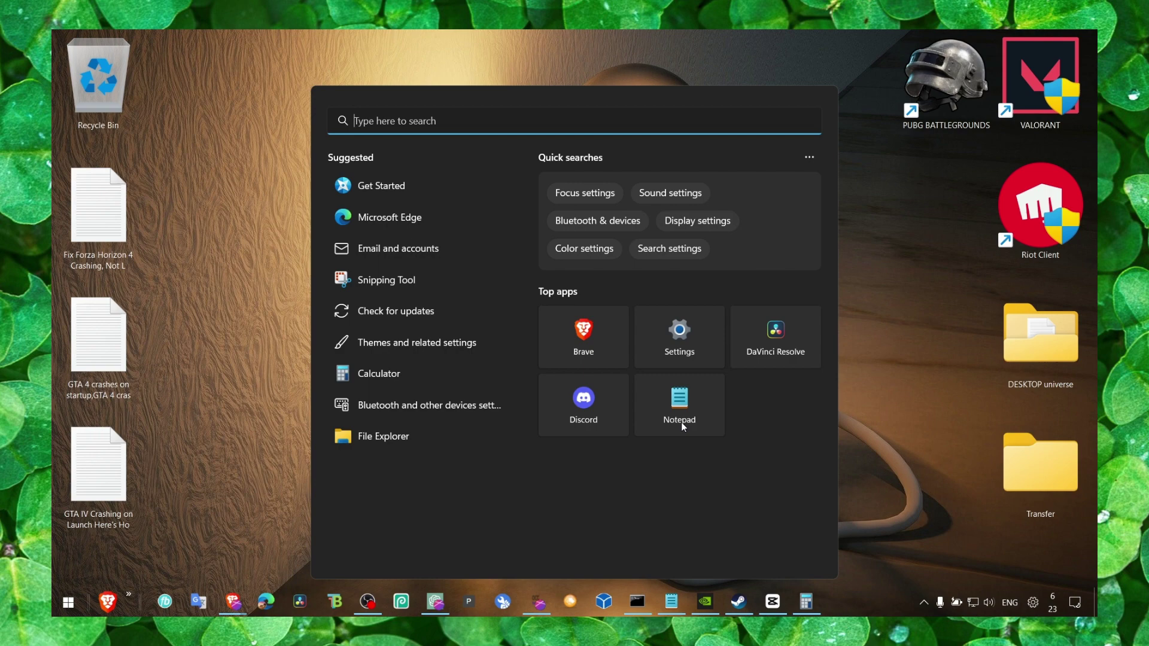
pyautogui.press('super+i')
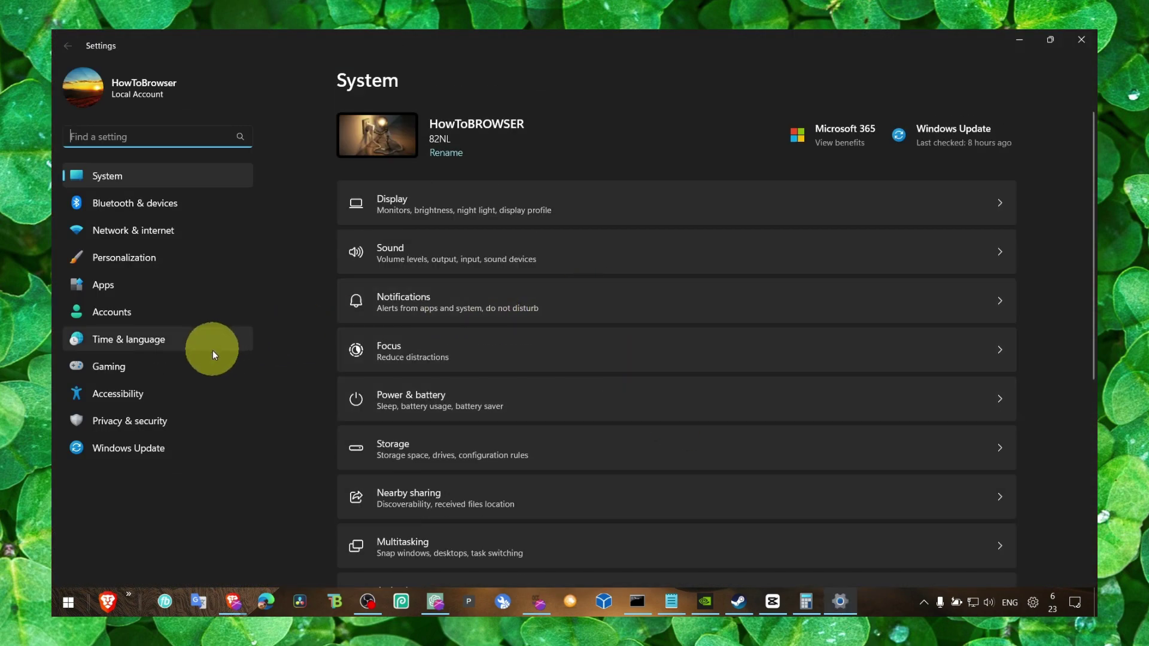
pyautogui.click(392, 455)
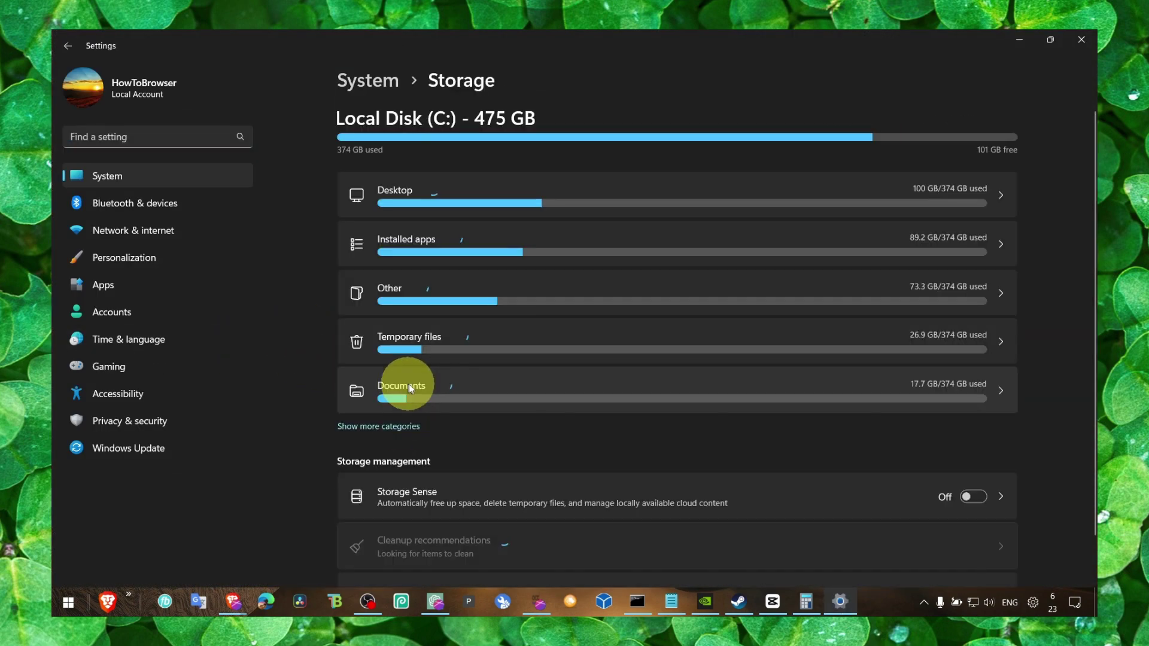
pyautogui.click(421, 344)
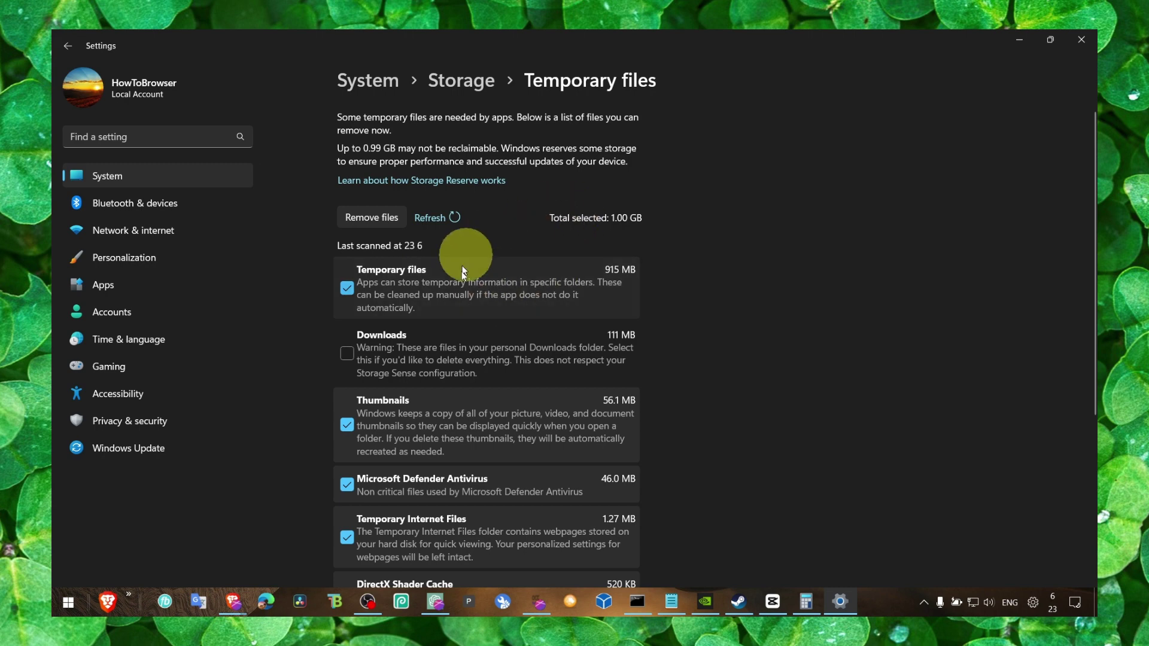
pyautogui.click(381, 223)
pyautogui.click(505, 349)
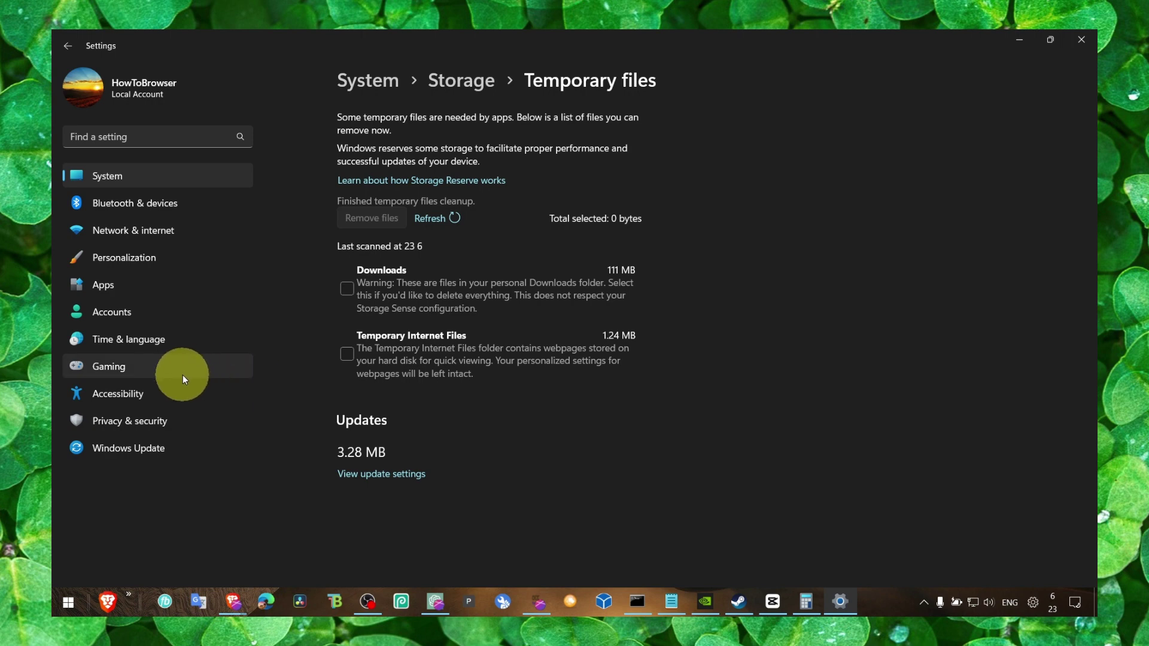
# Check Accessibility Visual effects have transparency and animations off, then close Settings
pyautogui.click(172, 391)
pyautogui.click(425, 205)
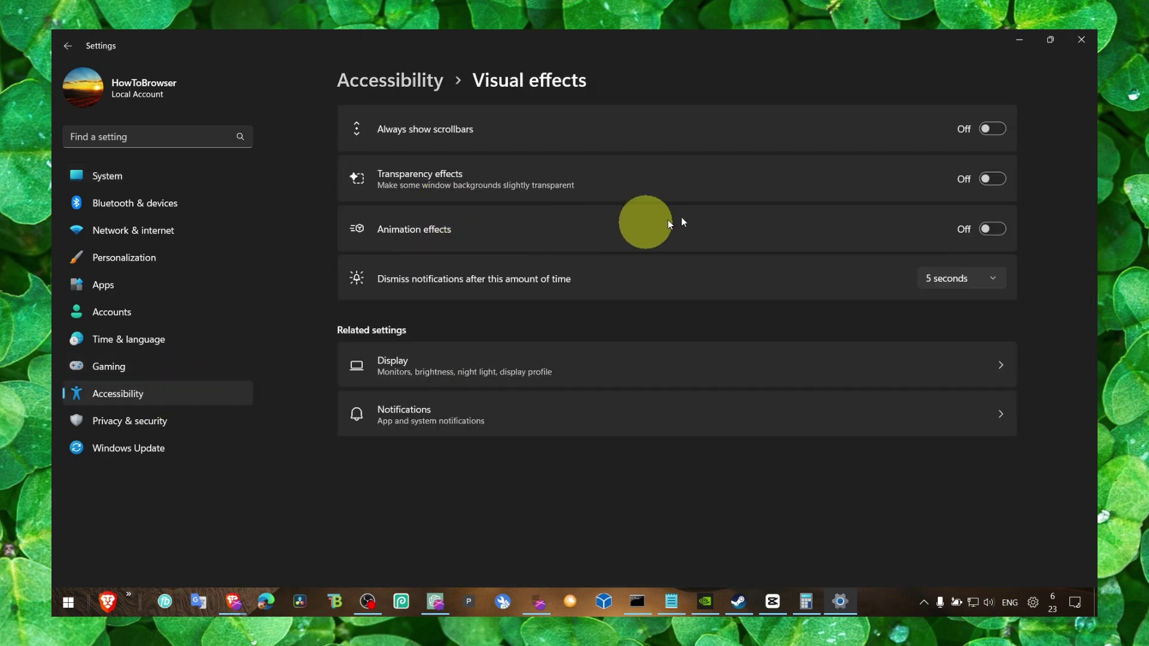
pyautogui.click(1077, 41)
# Review Personalization Colors, close Settings, and refresh the desktop
pyautogui.rightClick(710, 228)
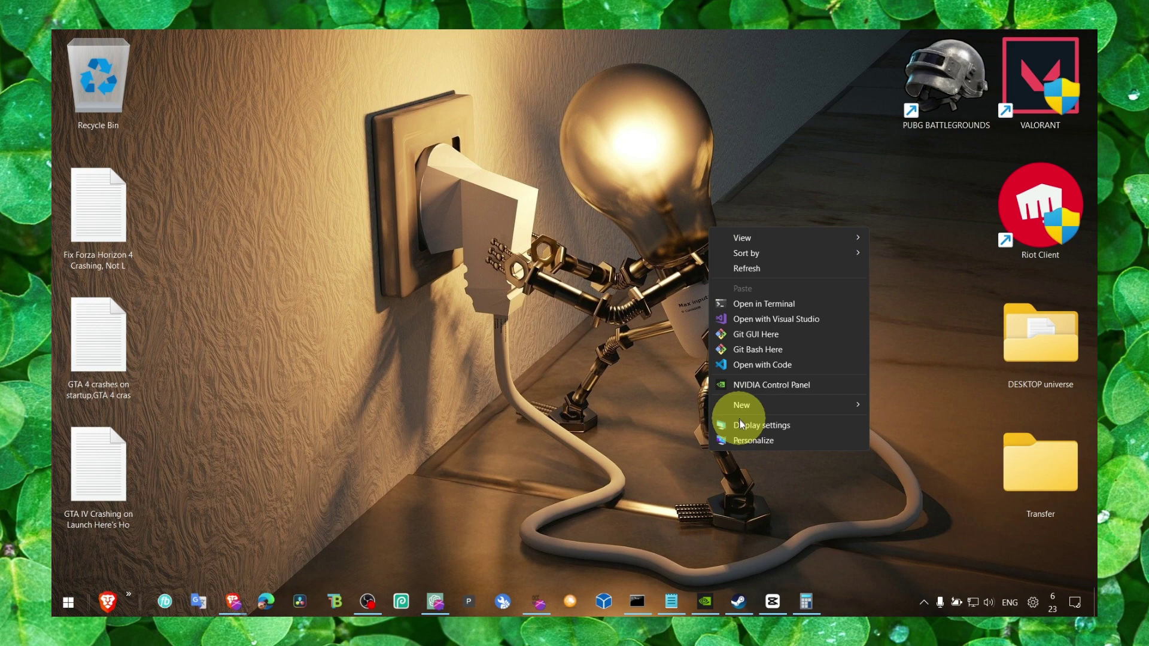
pyautogui.click(740, 435)
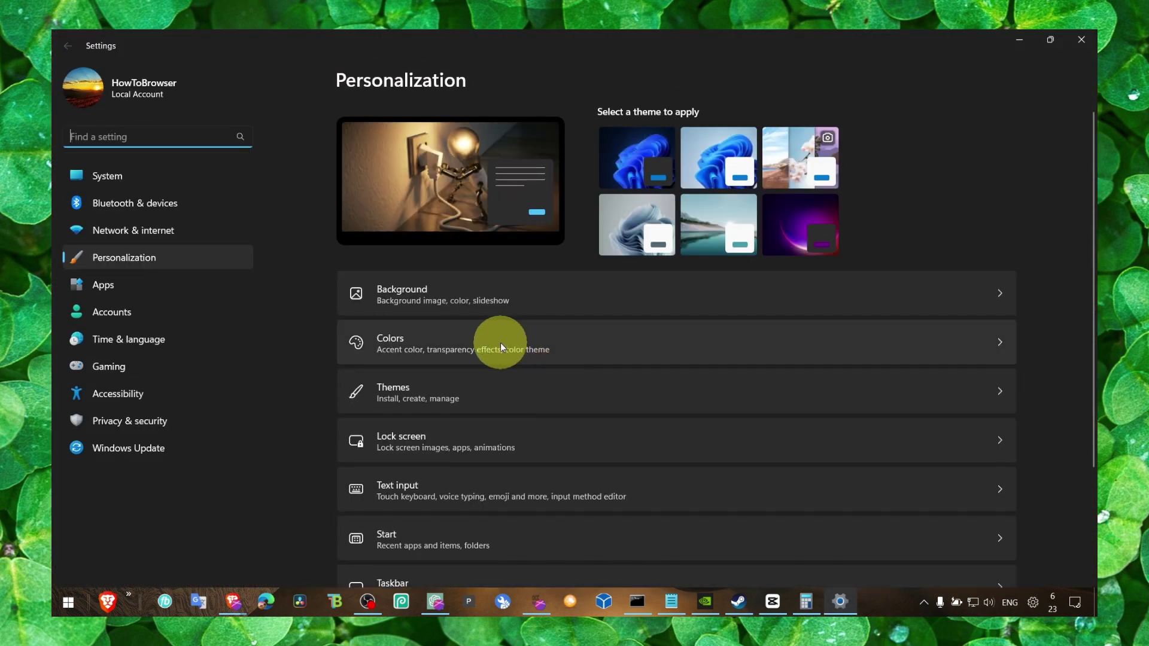
pyautogui.click(501, 348)
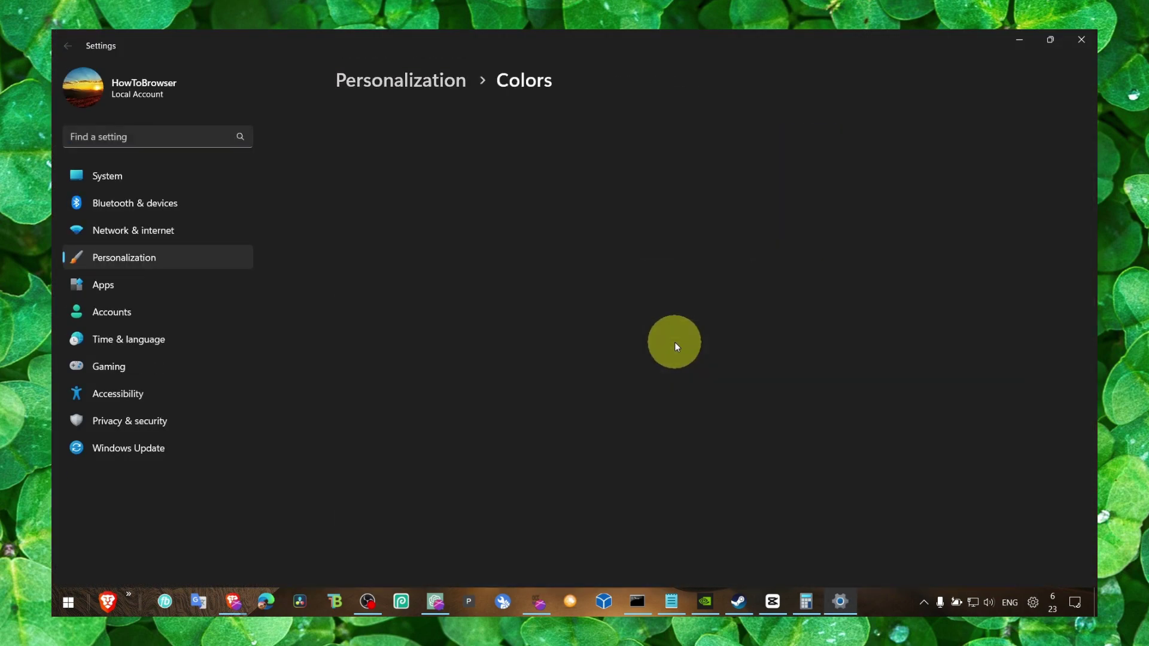
pyautogui.click(1081, 40)
pyautogui.rightClick(546, 278)
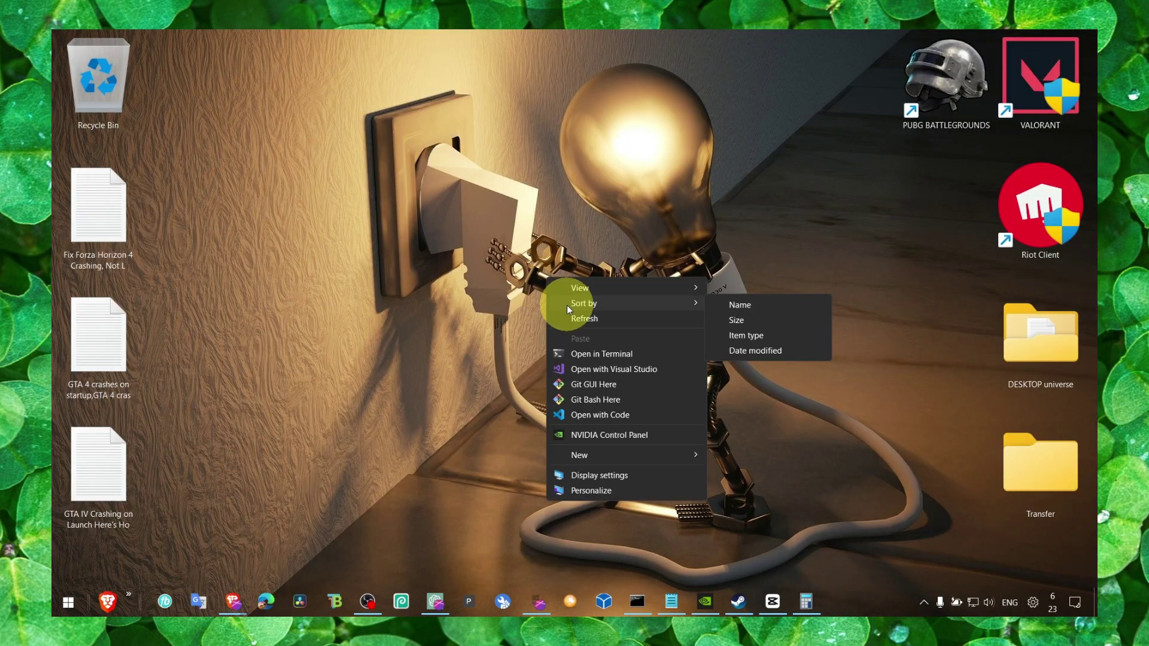
pyautogui.click(570, 324)
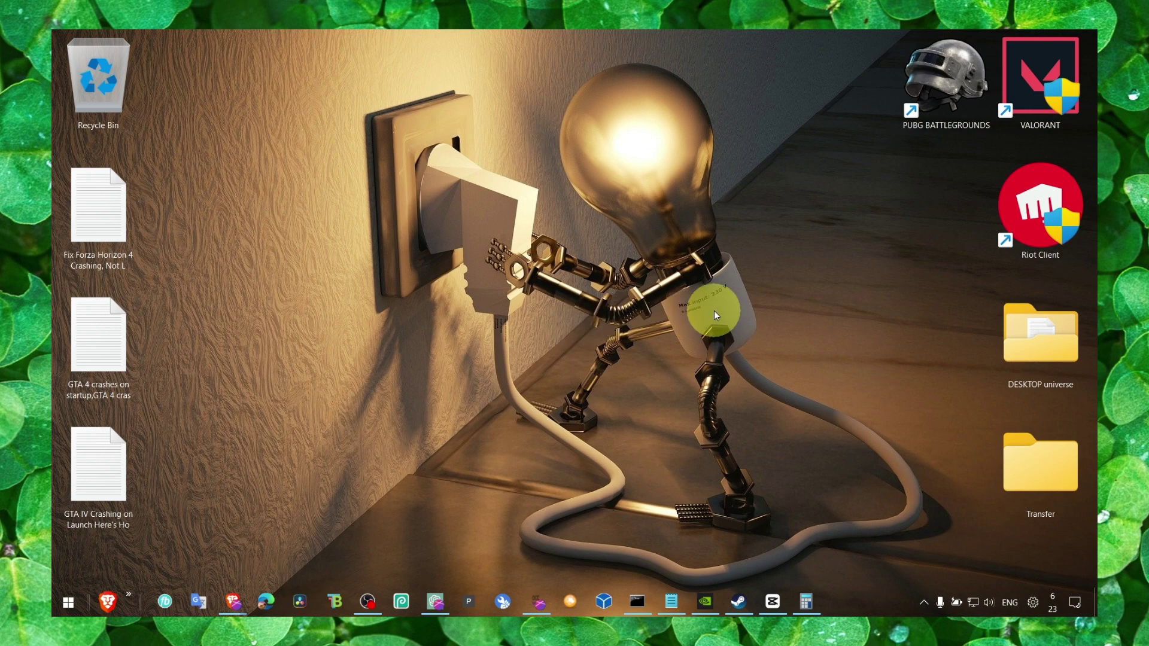
# Give VALORANT Windows 8 compatibility, admin rights, no fullscreen optimizations, and application DPI scaling
pyautogui.rightClick(1041, 105)
pyautogui.click(952, 487)
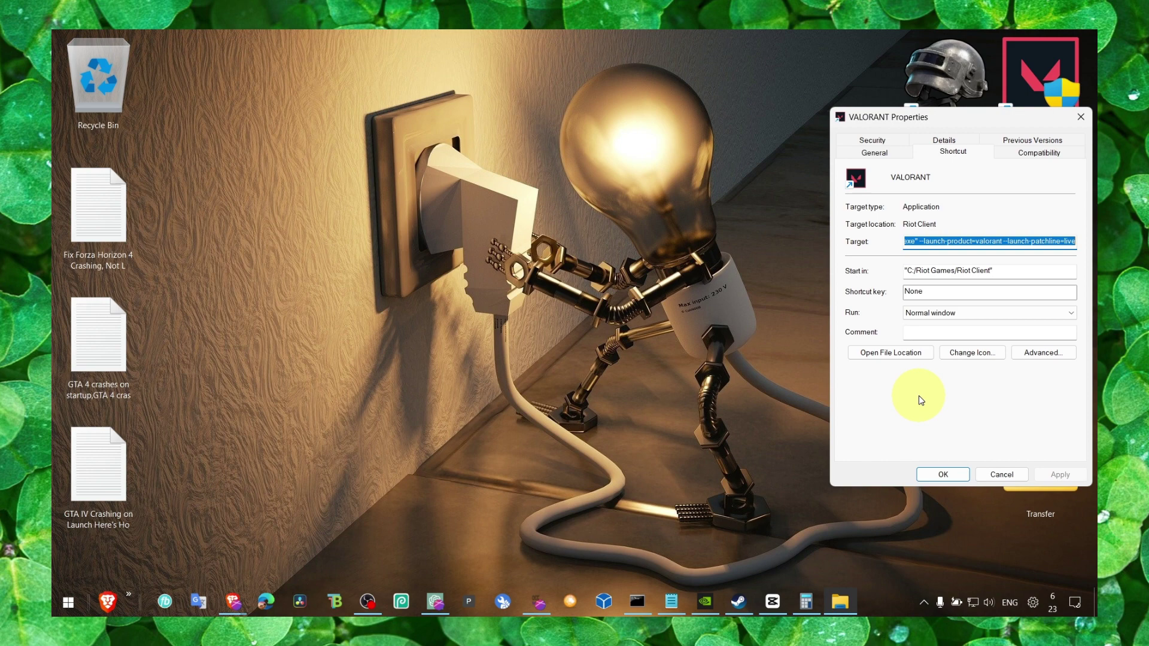
pyautogui.click(1038, 154)
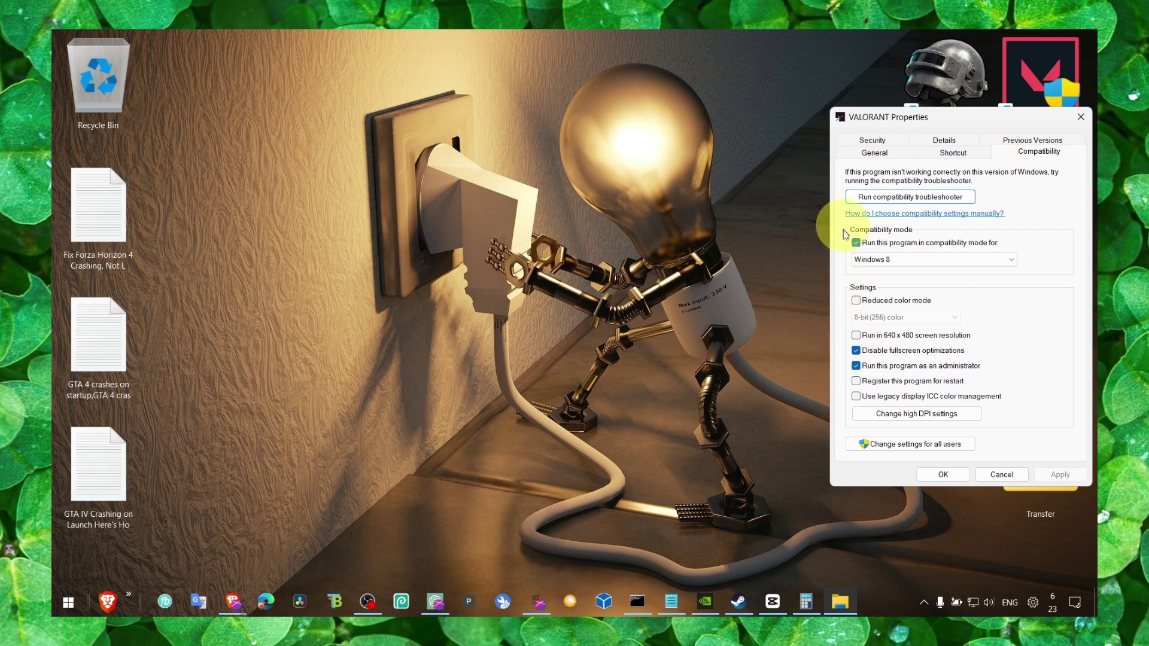
pyautogui.click(916, 413)
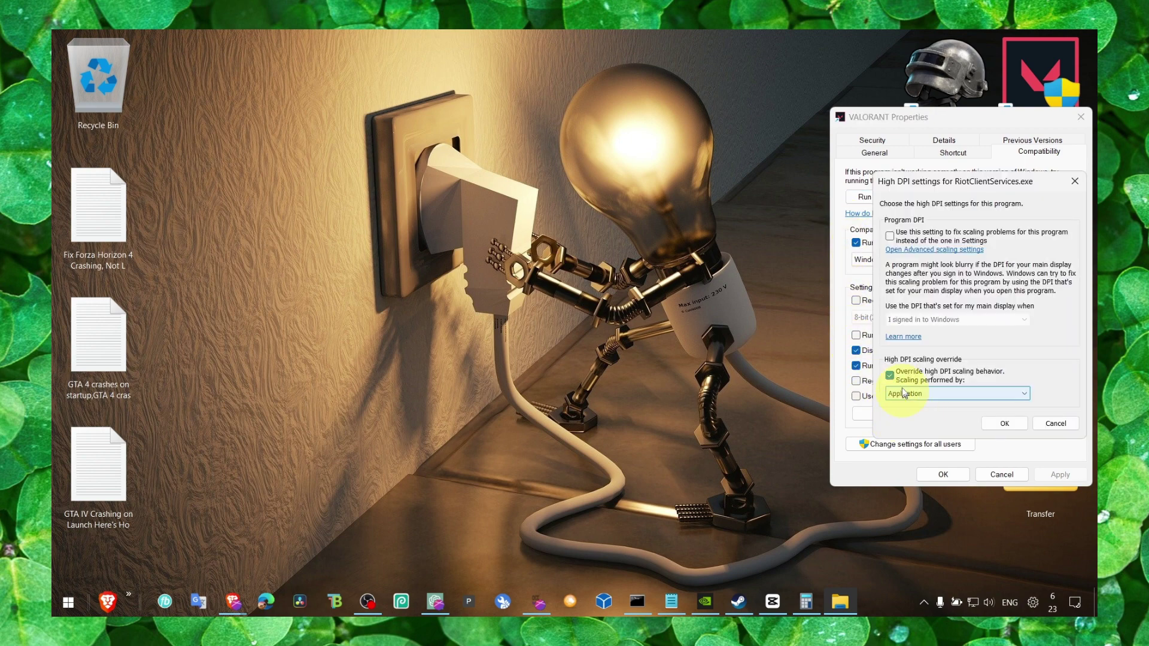
pyautogui.click(1017, 440)
pyautogui.click(951, 475)
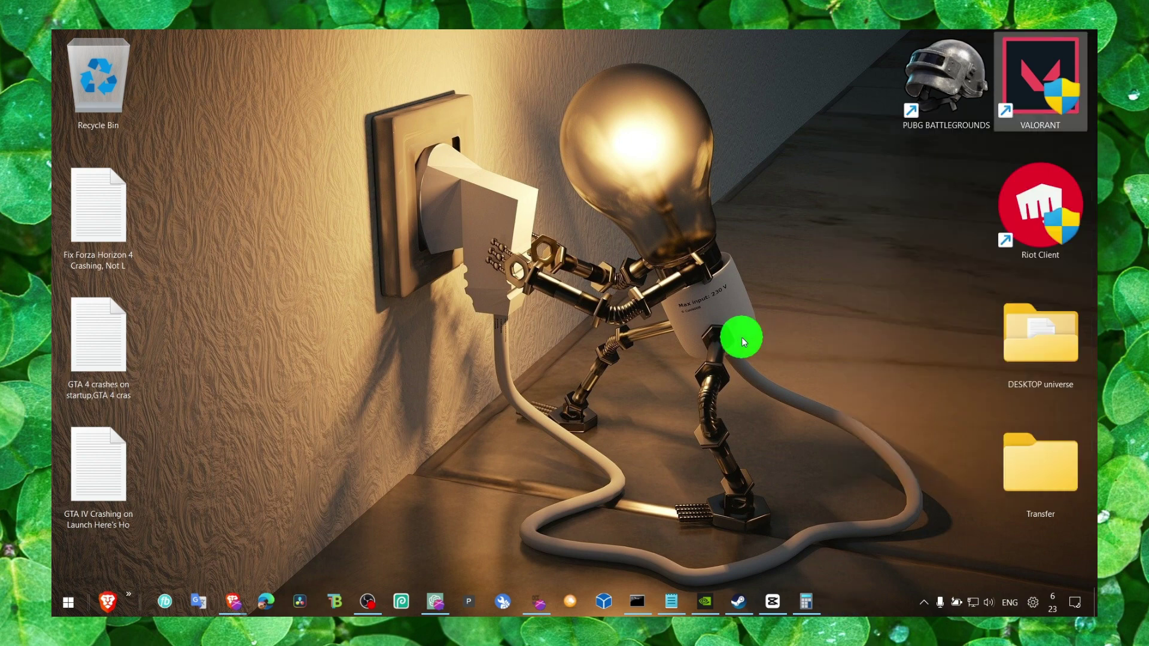